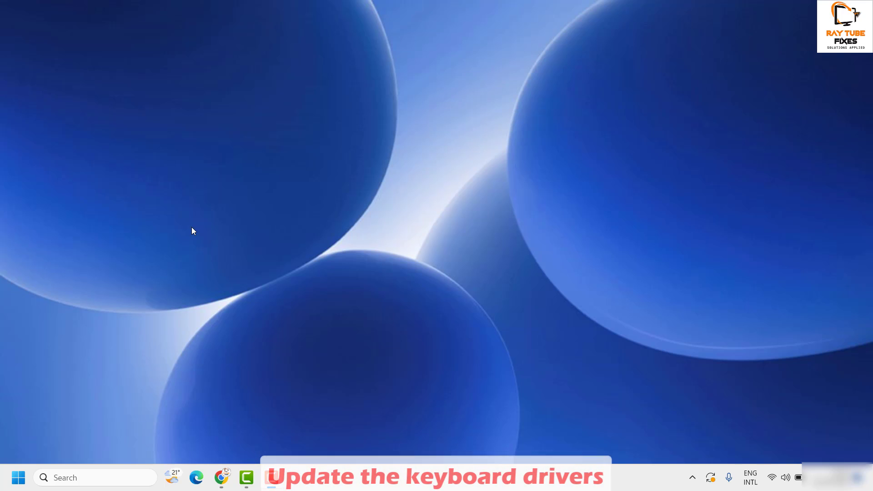
Step: Open Device Manager, enlarge its window, expand Keyboards and select Standard PS/2 Keyboard
right_click(18, 482)
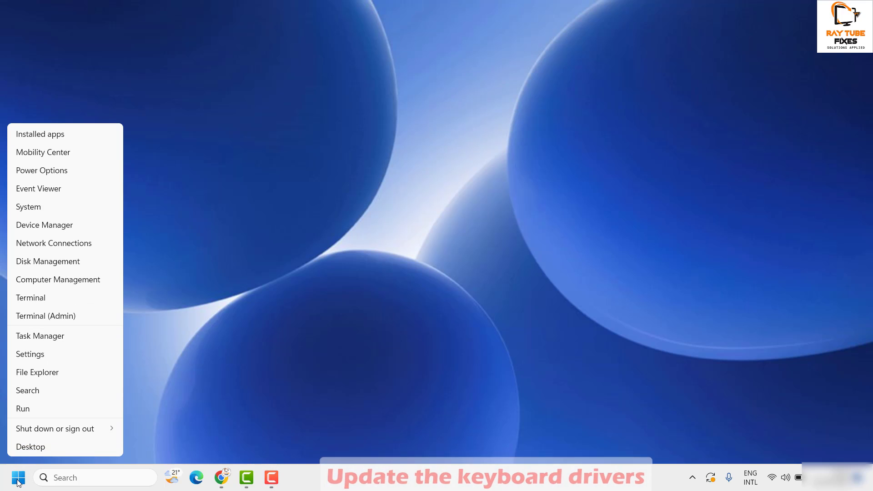
click(63, 228)
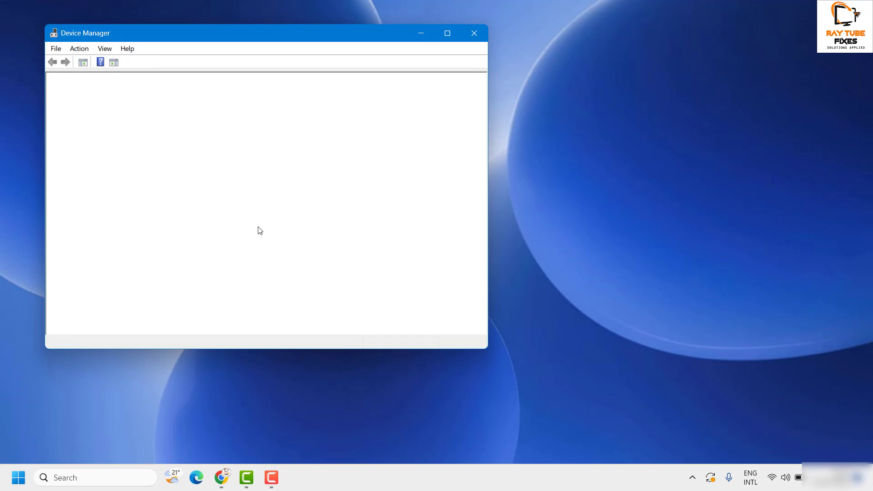
drag(356, 44, 554, 47)
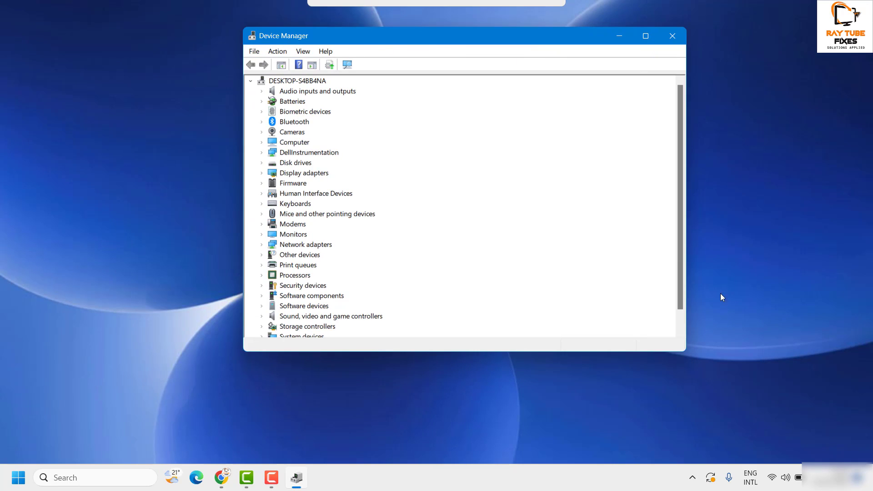
drag(686, 352, 770, 445)
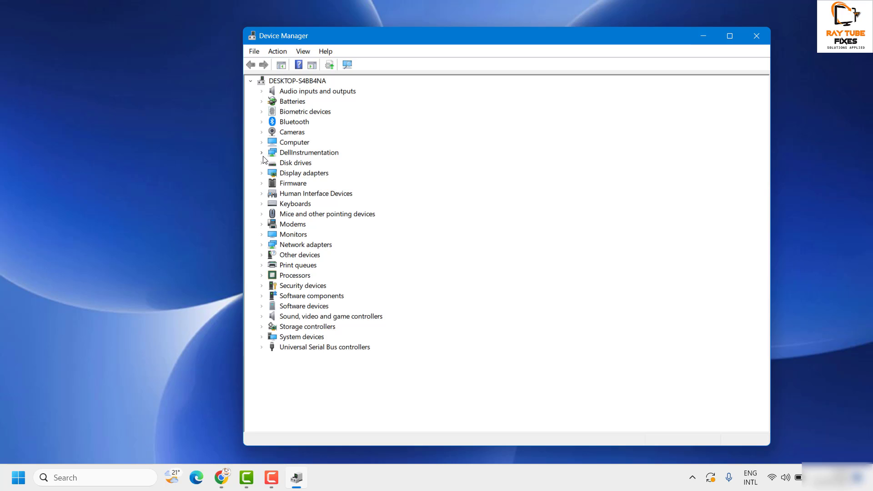
click(261, 204)
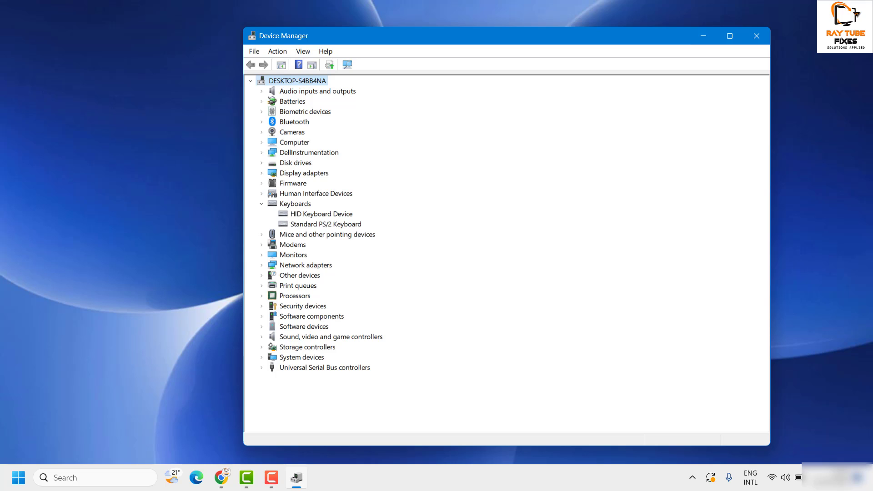
click(325, 227)
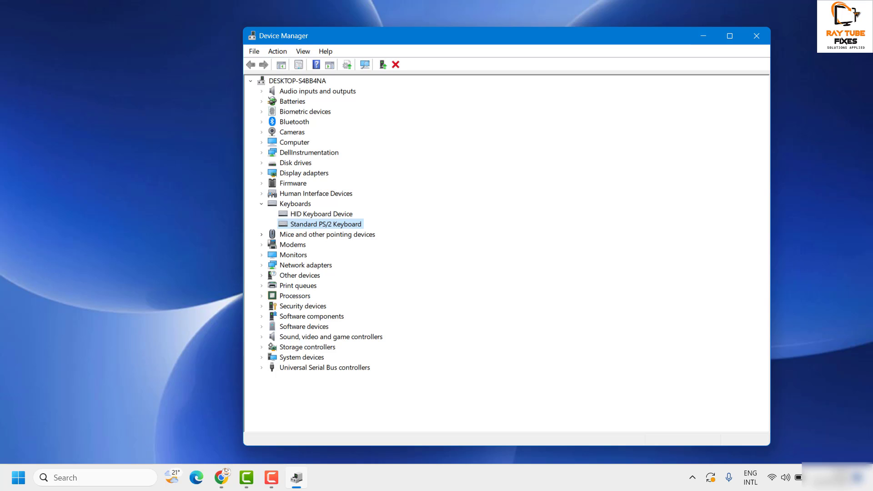
Step: Search automatically for a newer Standard PS/2 Keyboard driver, then close the wizard
right_click(346, 228)
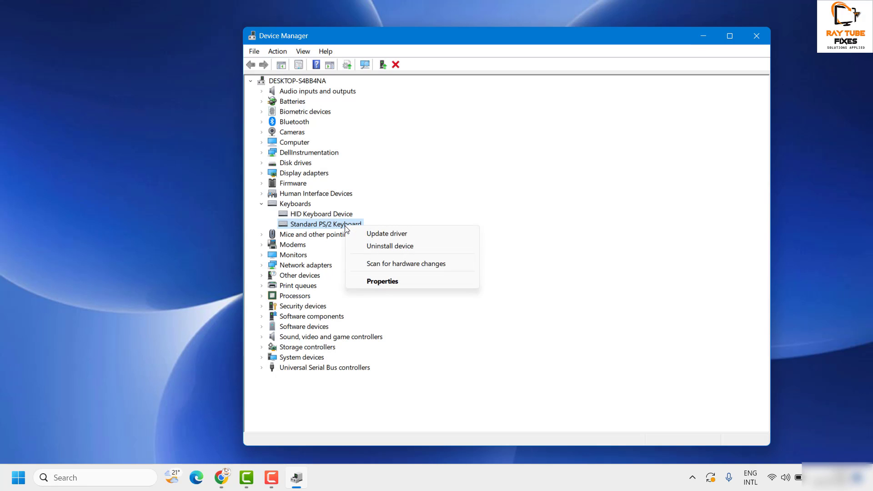
click(399, 235)
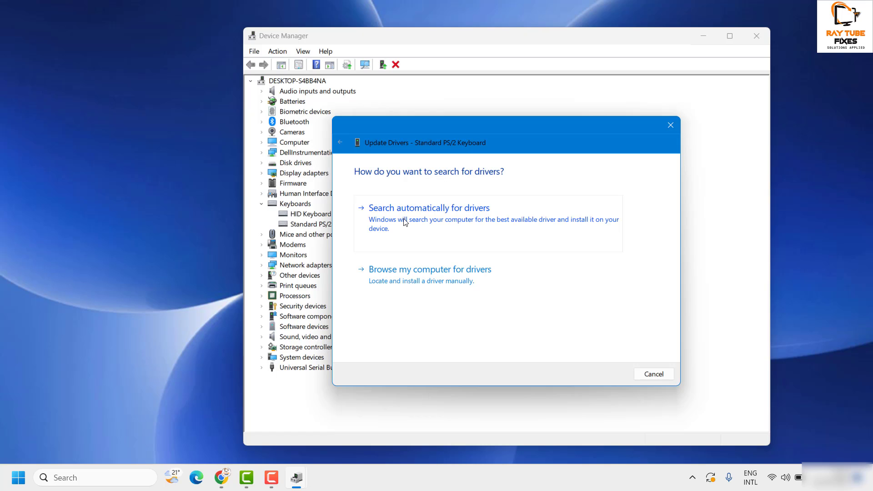
click(446, 223)
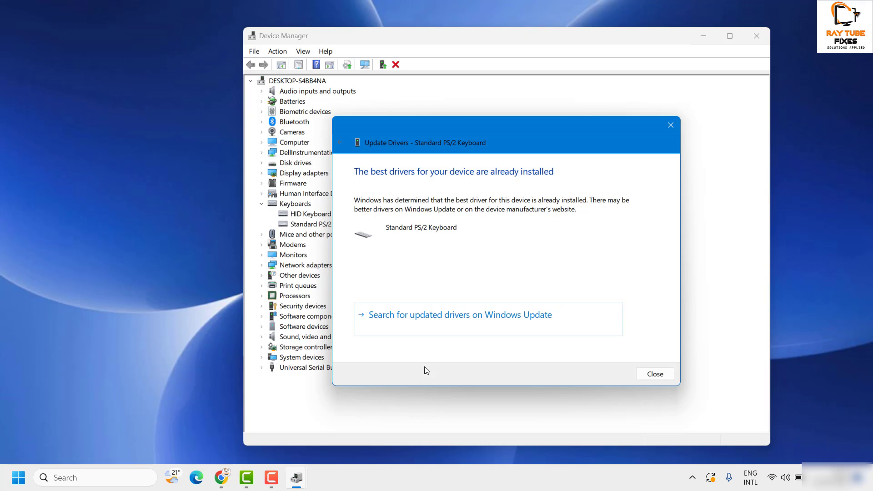
click(481, 316)
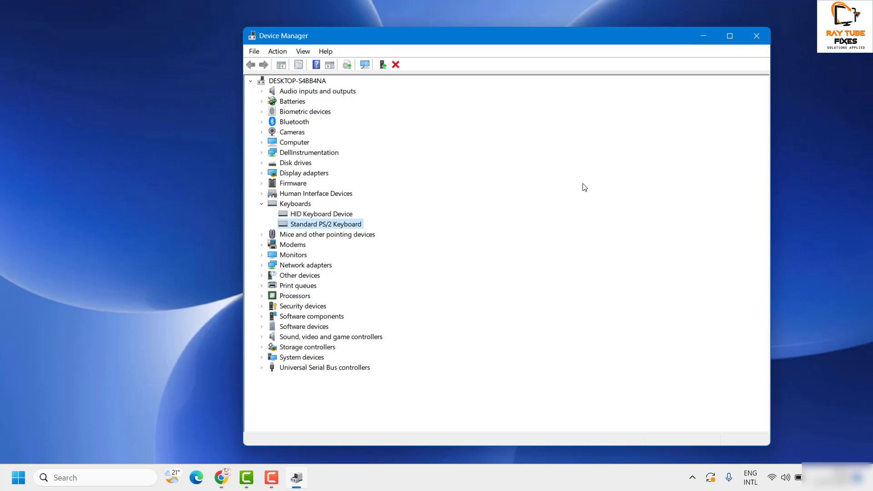
Step: Close Device Manager and open the taskbar search panel
click(763, 36)
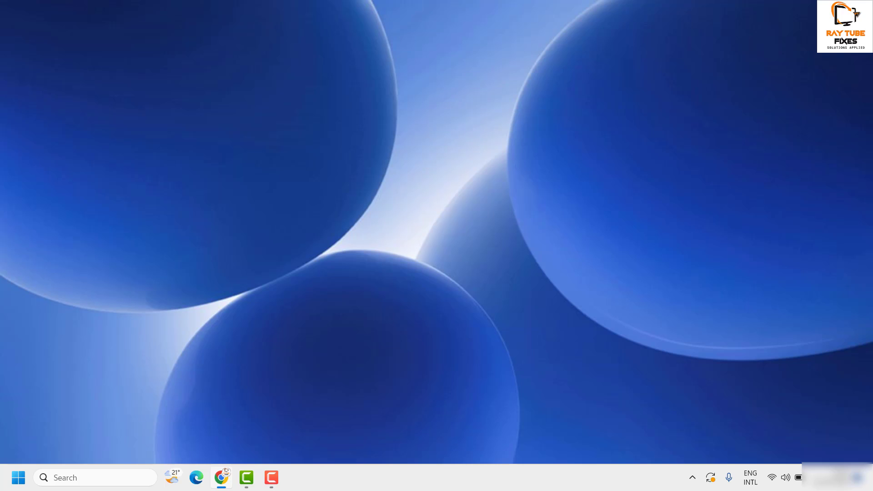
click(85, 473)
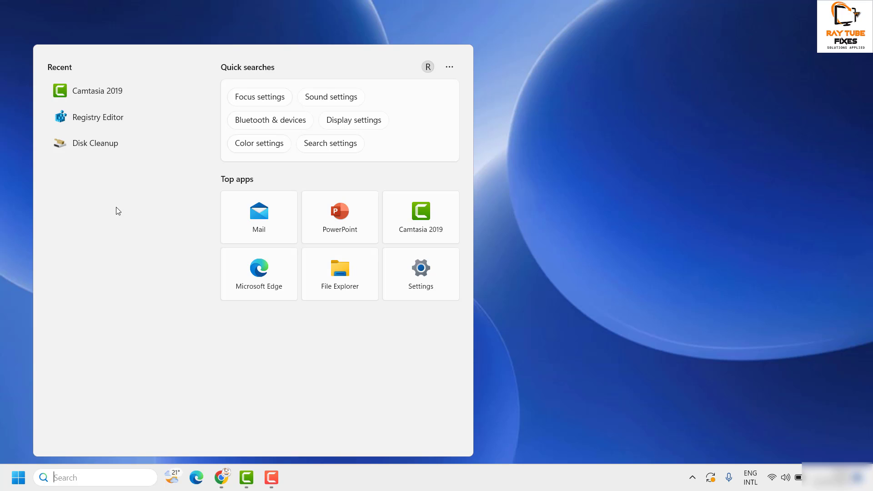
Step: Search for 'edit power' and open the Edit power plan result for the Dell plan
text(edo)
key(BackSpace)
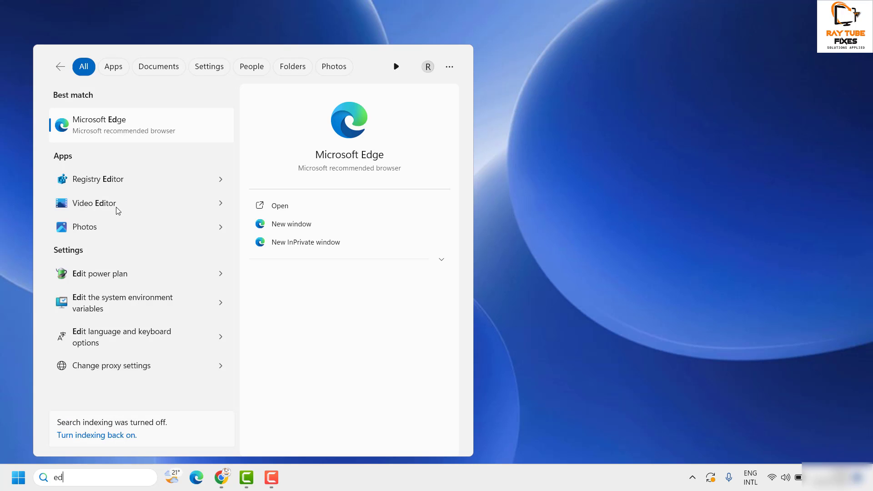
text(it )
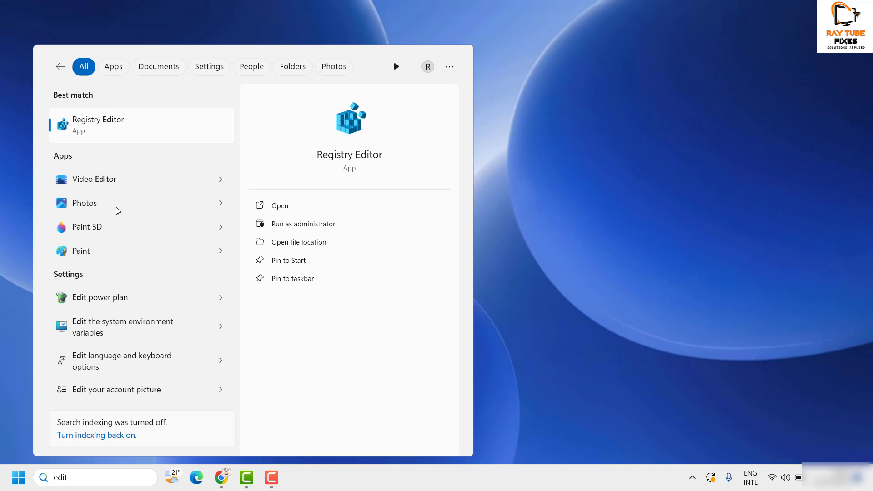
text(power plan)
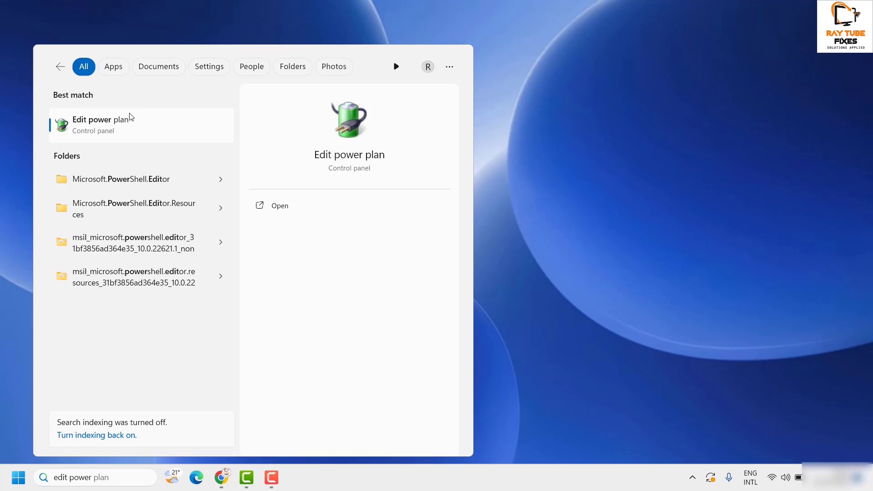
click(109, 128)
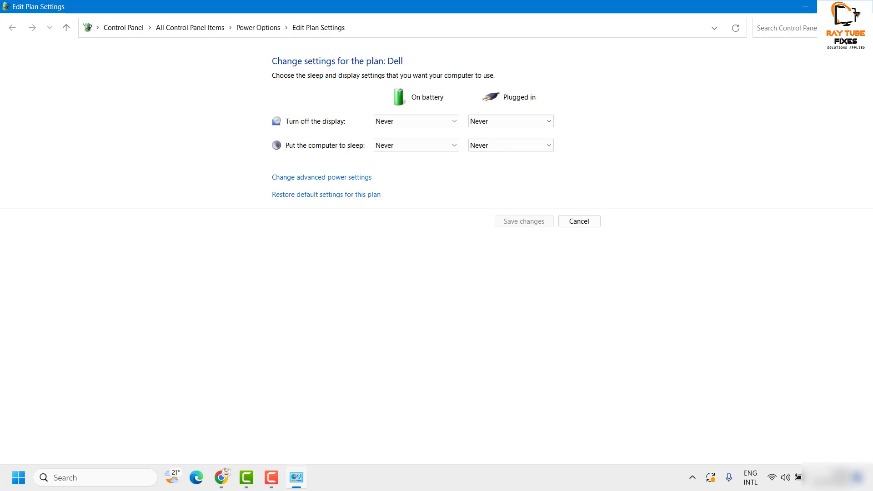
Step: In advanced power settings, set USB selective suspend to Disabled on battery and plugged in
click(341, 179)
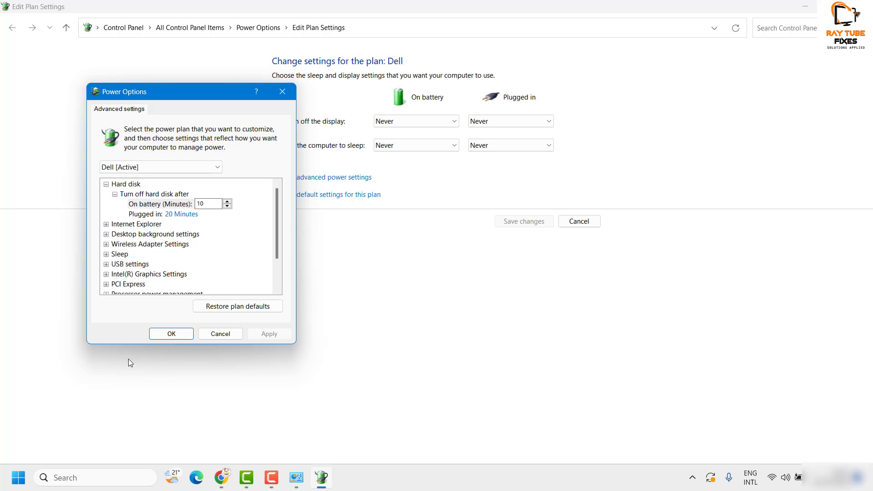
click(106, 263)
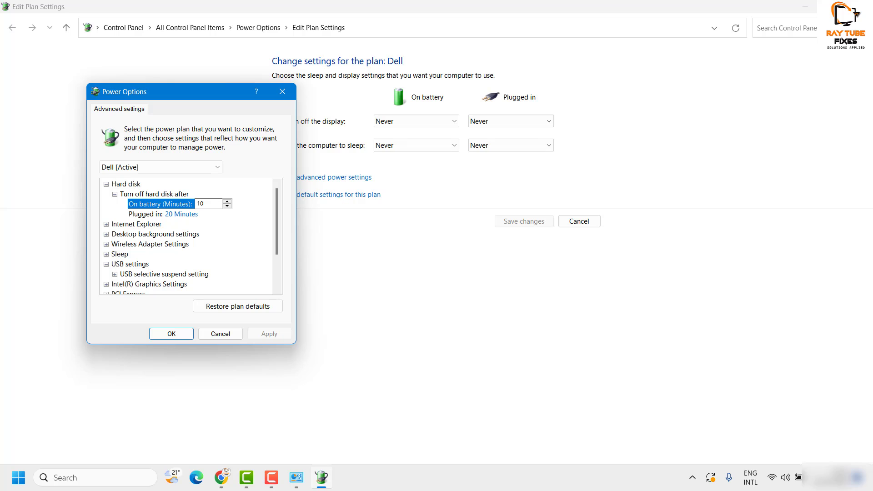
click(115, 274)
scroll(230, 261, down, 2)
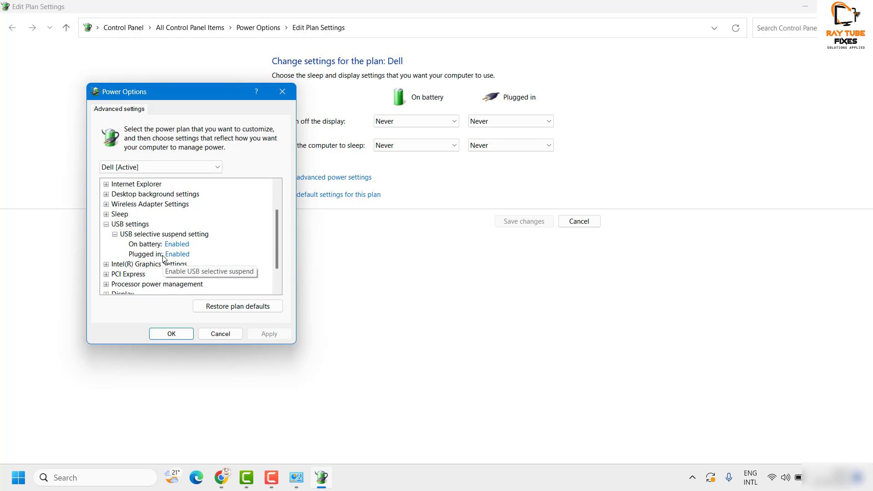
click(178, 244)
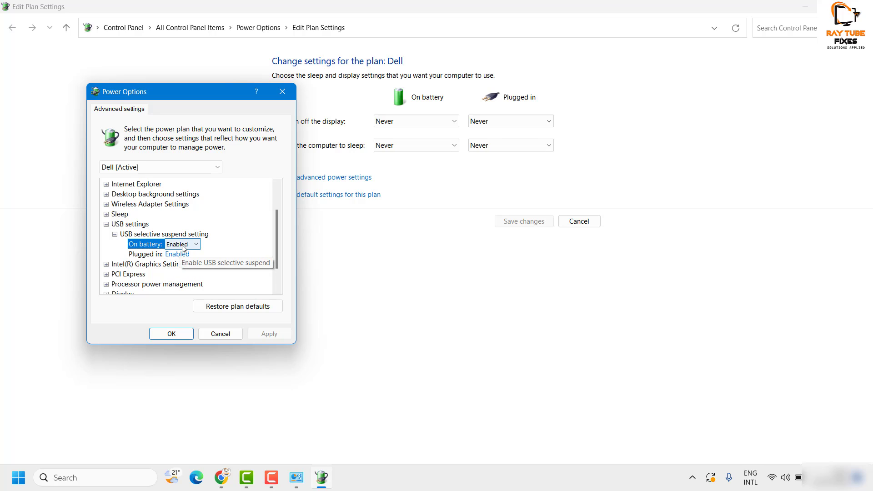
click(195, 247)
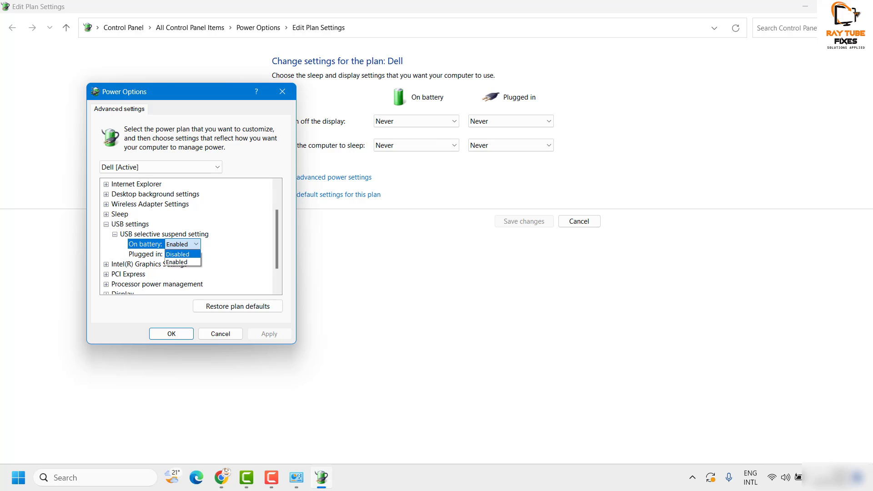
click(179, 255)
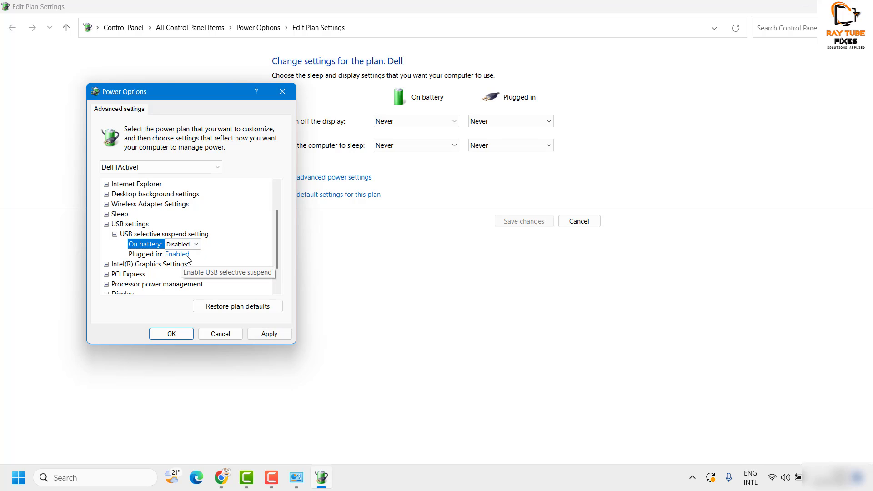
click(180, 254)
click(198, 255)
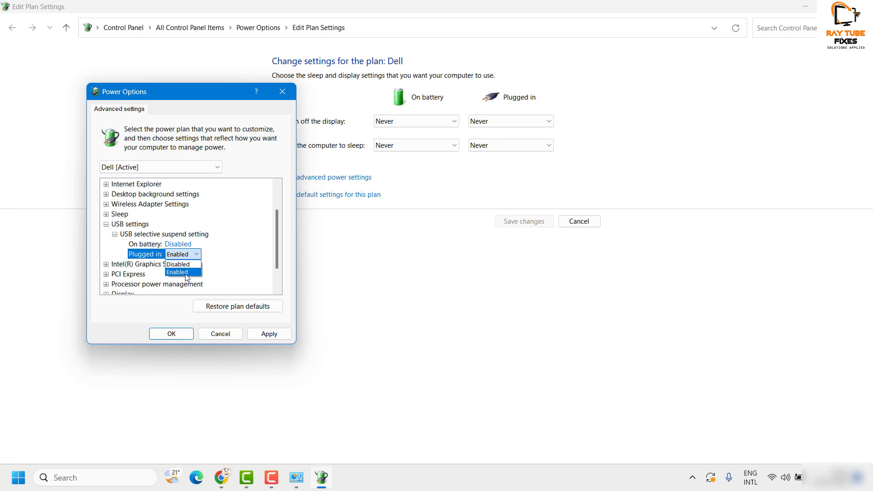
click(185, 266)
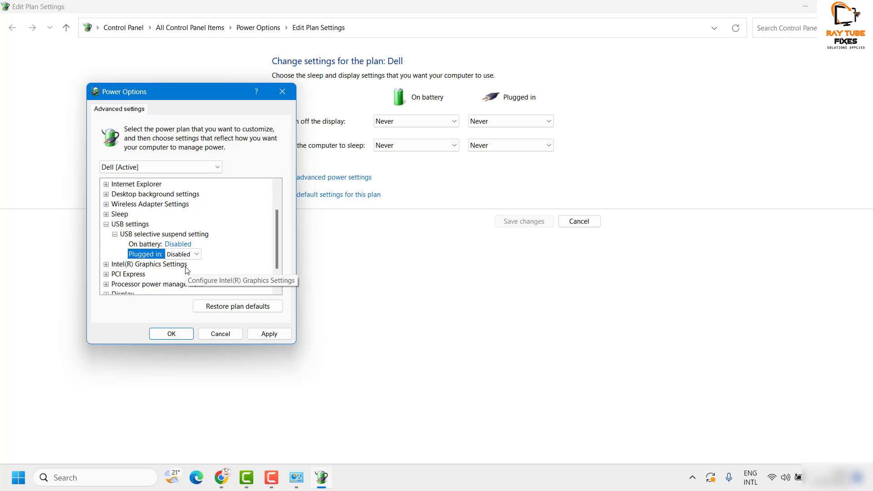
key(Return)
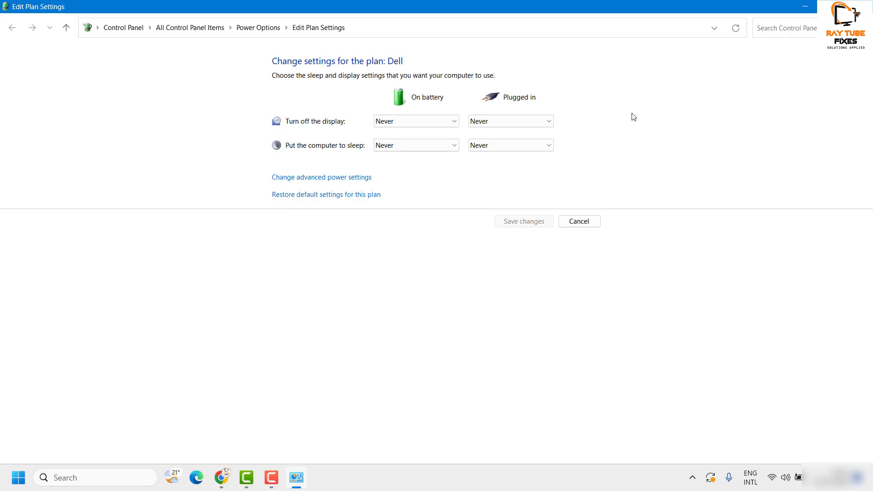
Step: Close the Edit Plan Settings window with Alt+F4
key(alt+F4)
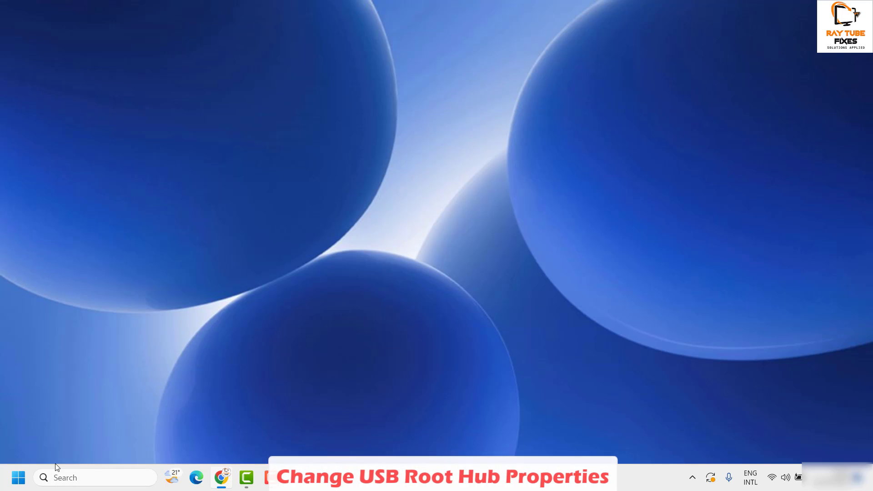
Step: Reopen Device Manager maximized and expand Universal Serial Bus controllers
right_click(19, 478)
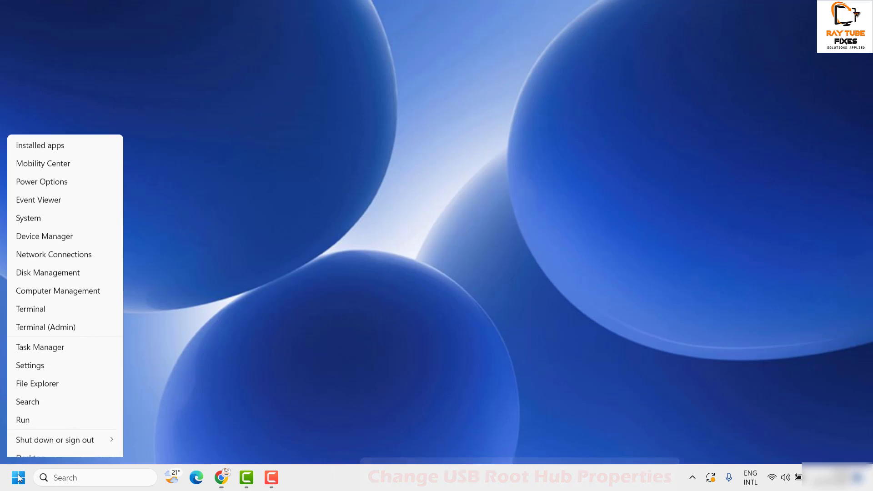
click(60, 228)
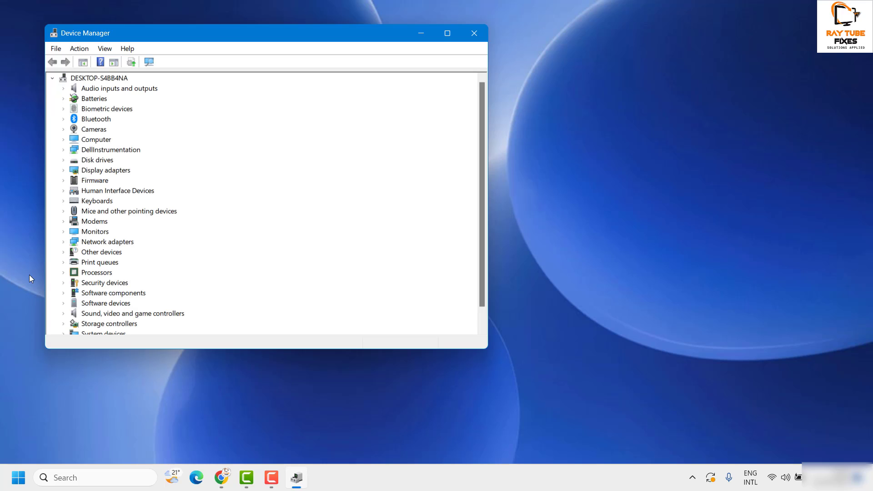
click(445, 36)
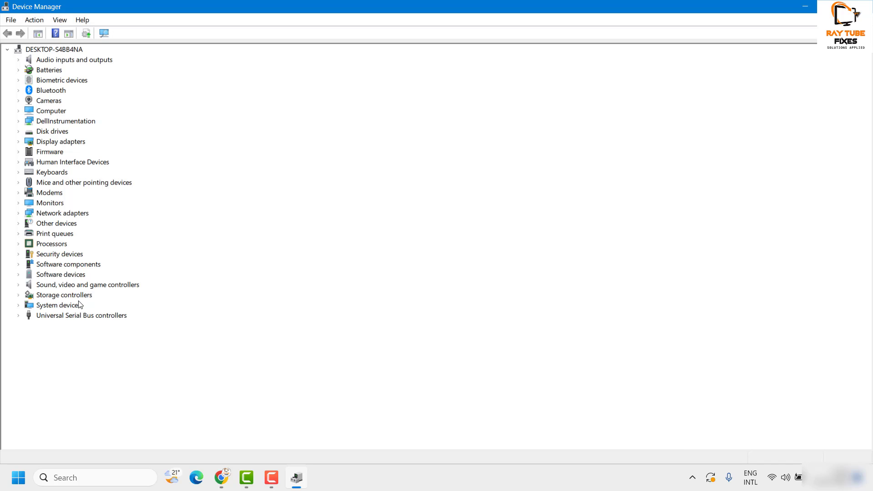
click(19, 316)
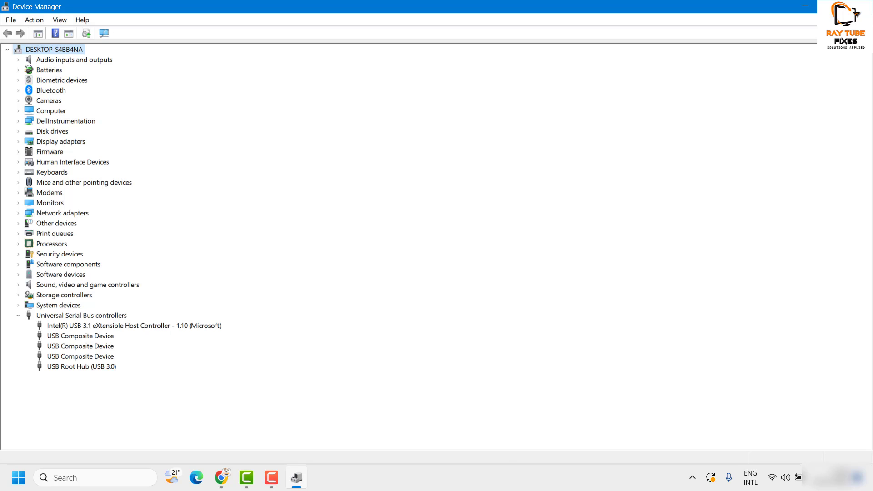
Step: Uncheck 'Allow the computer to turn off this device' in USB Root Hub (USB 3.0) power management
right_click(93, 366)
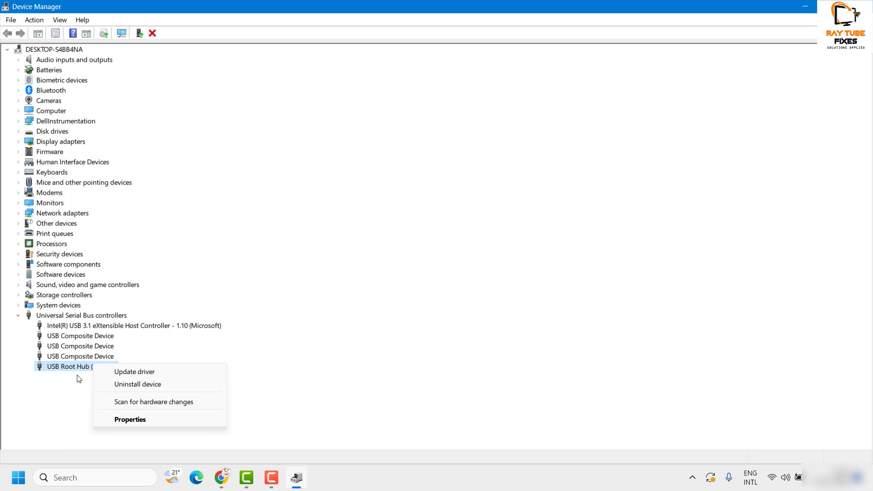
click(145, 424)
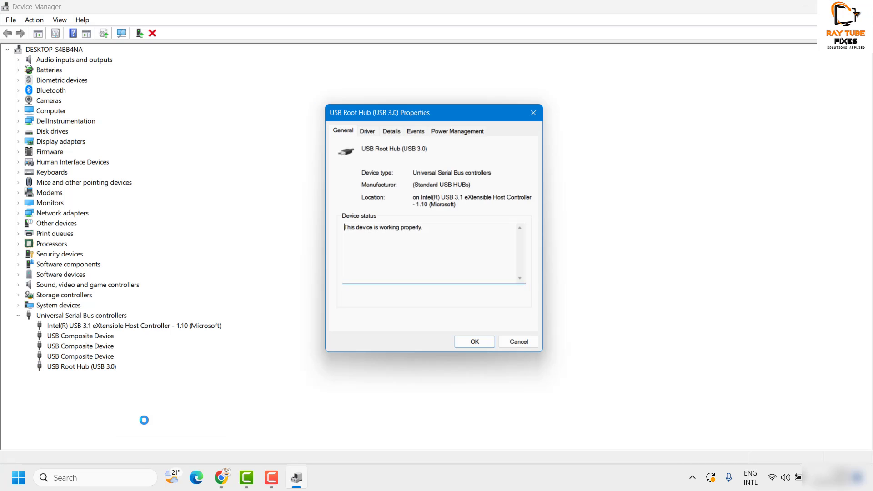
click(466, 131)
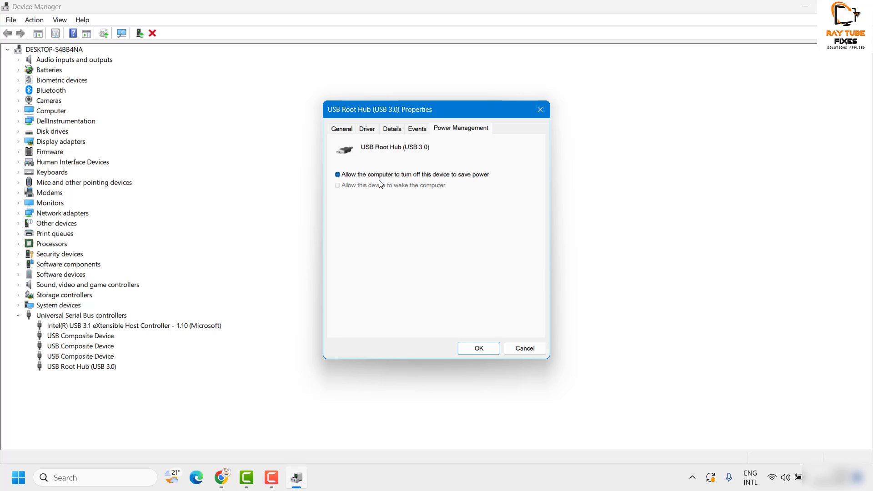
click(365, 176)
key(Return)
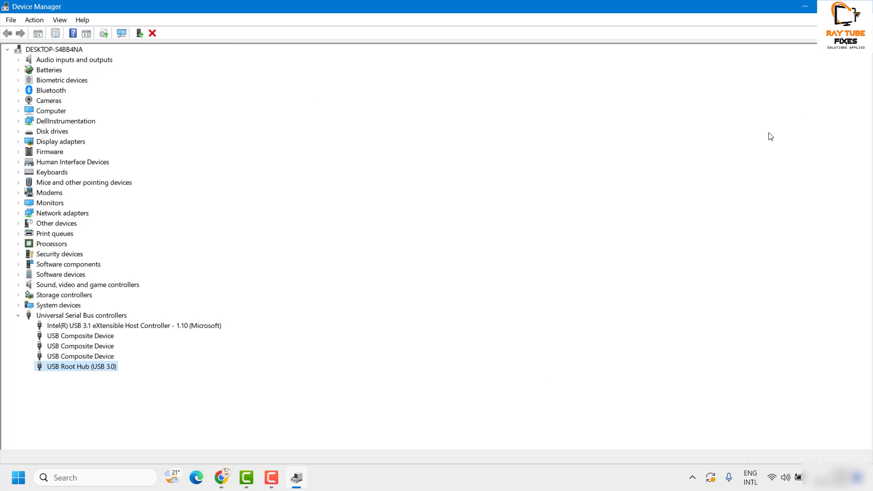
Step: Close Device Manager and open the Start button's quick links menu
key(alt+F4)
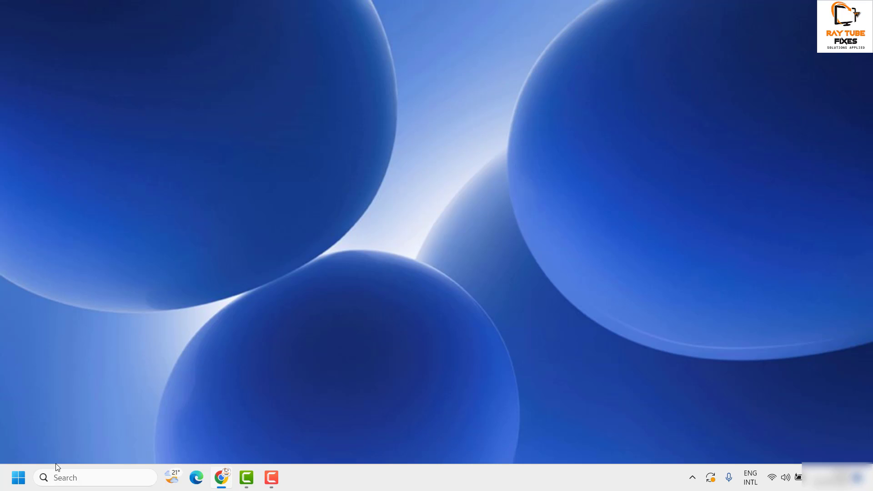
right_click(19, 478)
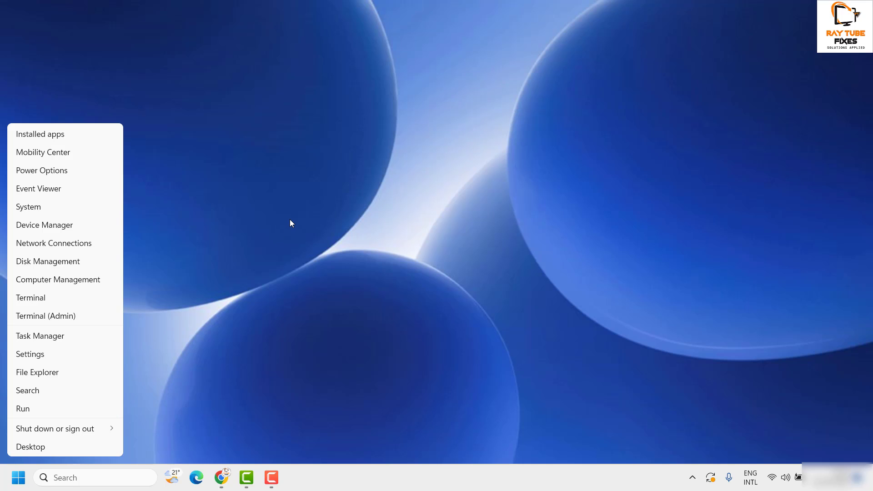
Step: Close the elevated PowerShell window that opened and search for cmd in the taskbar
key(a)
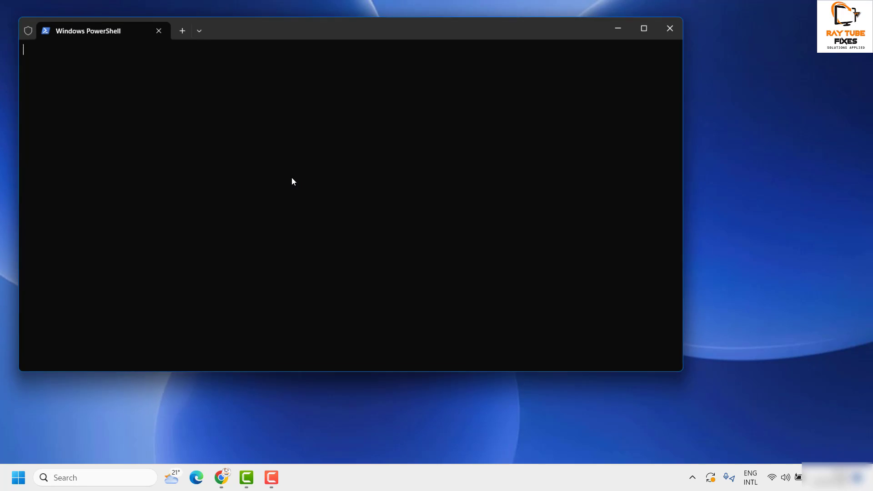
click(676, 25)
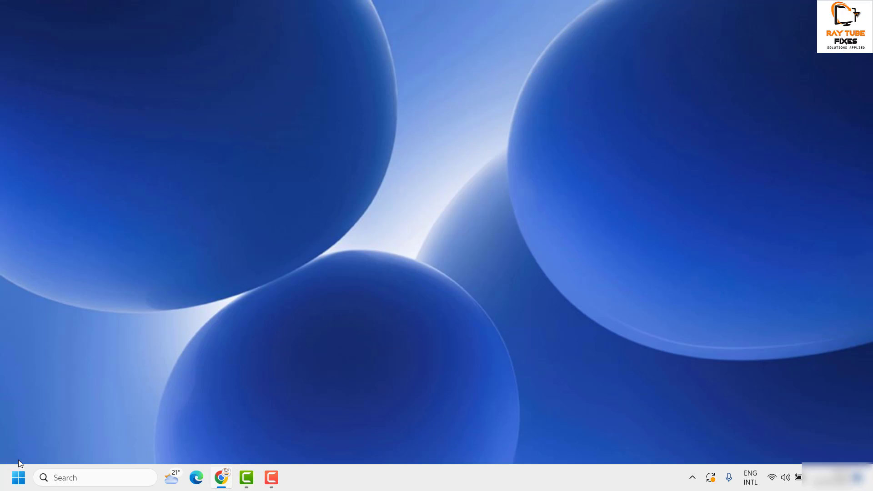
click(86, 475)
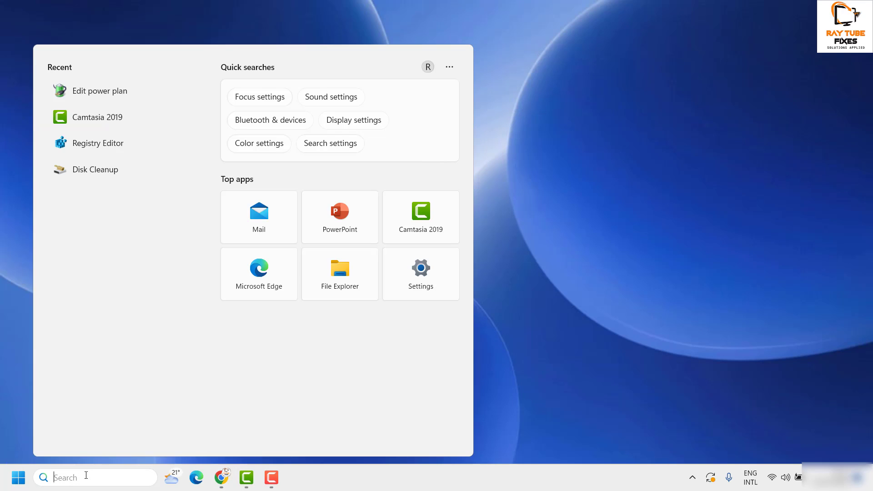
text(cmd)
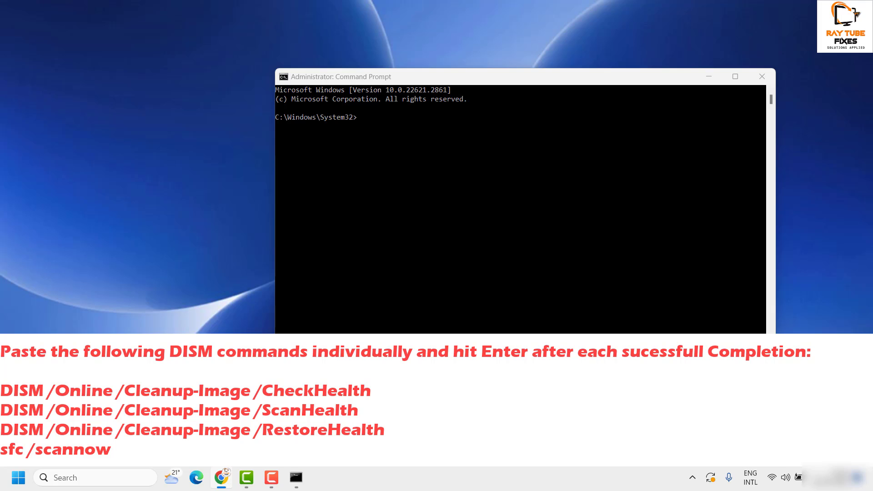
Step: Run DISM /Online /Cleanup-Image /CheckHealth in Command Prompt to check for component store corruption
click(362, 118)
text(DISM /Online /Cleanup-Image /CheckHealth)
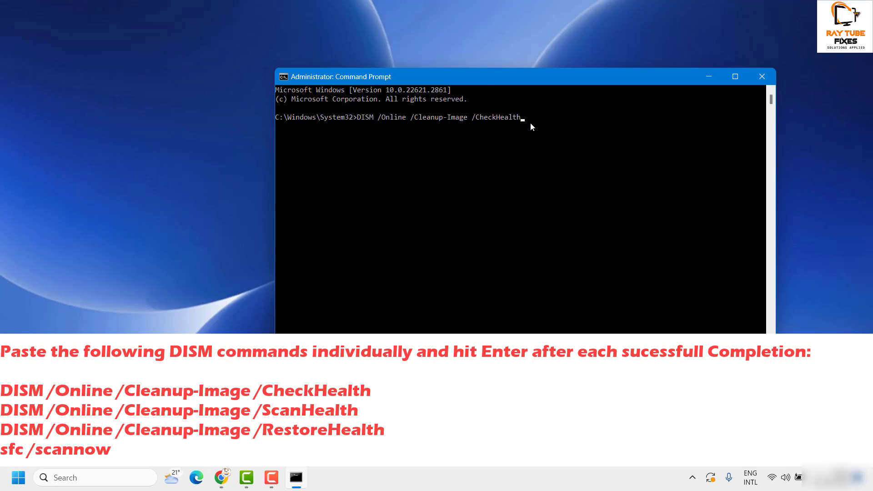
key(Return)
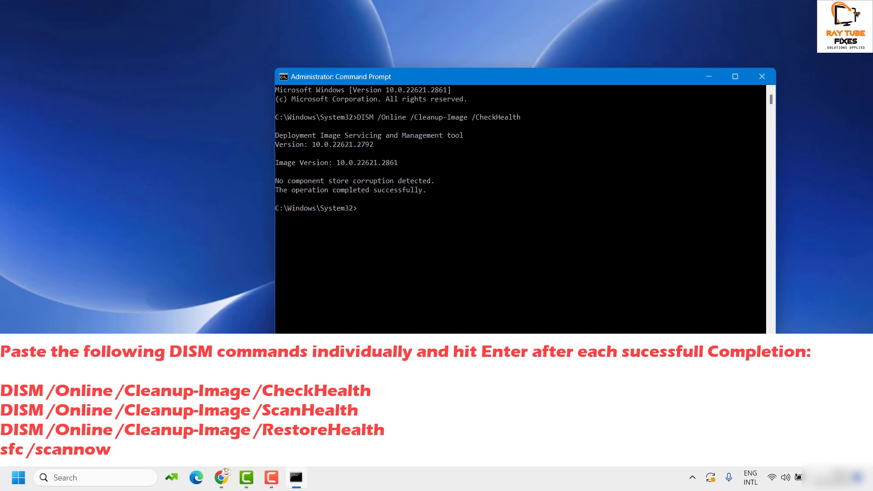
Step: Run DISM /Online /Cleanup-Image /ScanHealth, which reports the component store as repairable
key(alt+Tab)
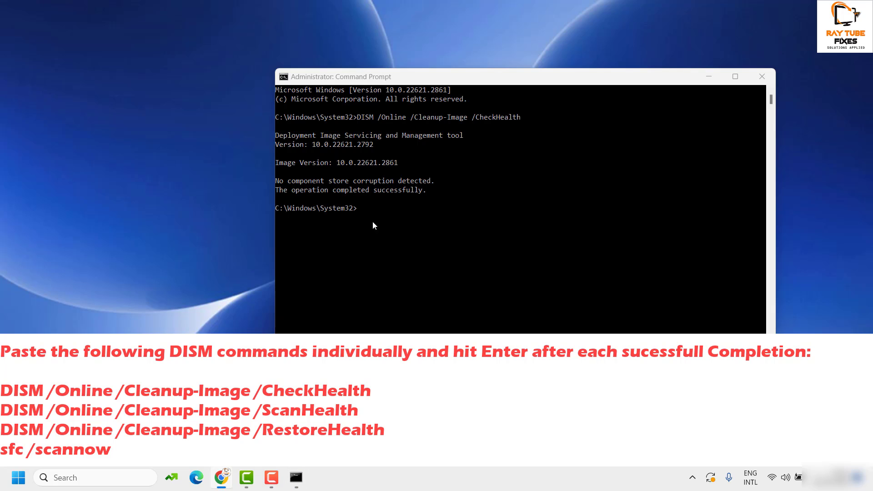
click(366, 210)
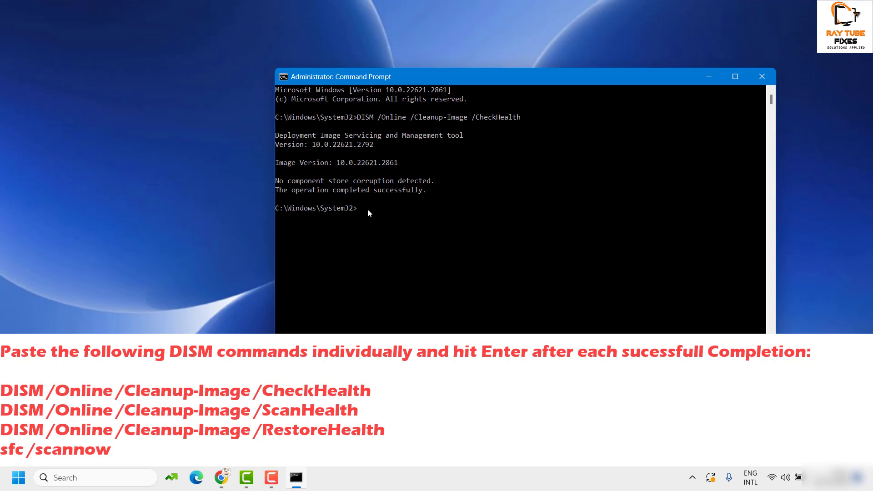
text(DISM /Online /Cleanup-Image /ScanHealth)
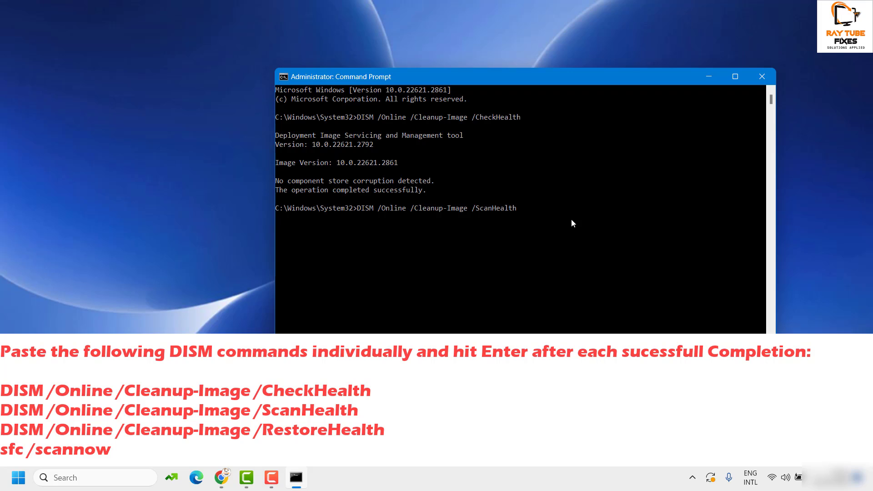
key(Return)
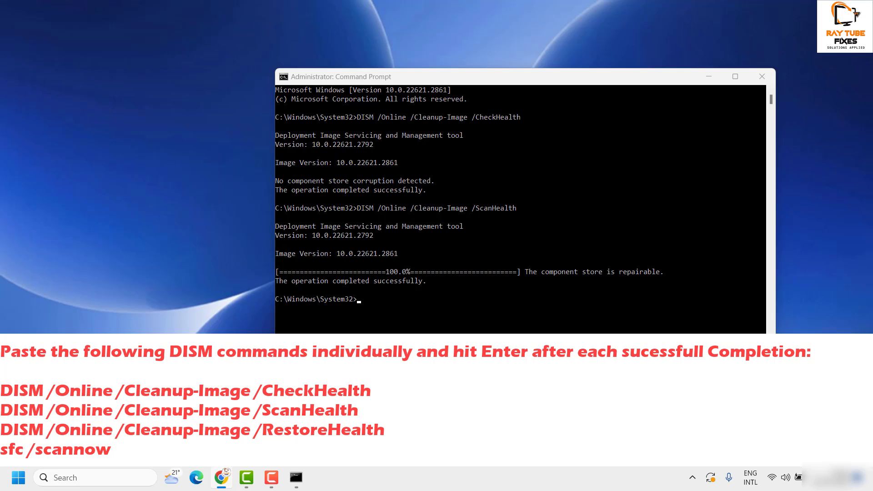
Step: Run DISM /Online /Cleanup-Image /RestoreHealth in Command Prompt to repair the Windows image
click(364, 298)
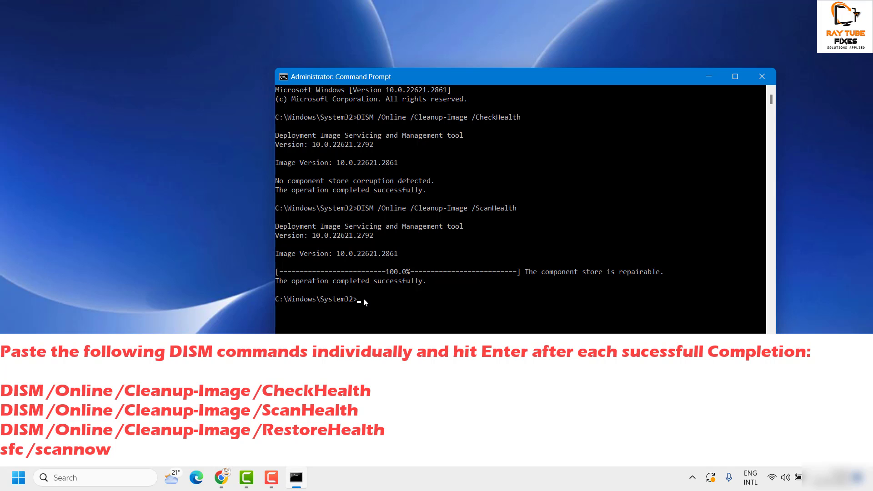
text(DISM /Online /Cleanup-Image /RestoreHealth)
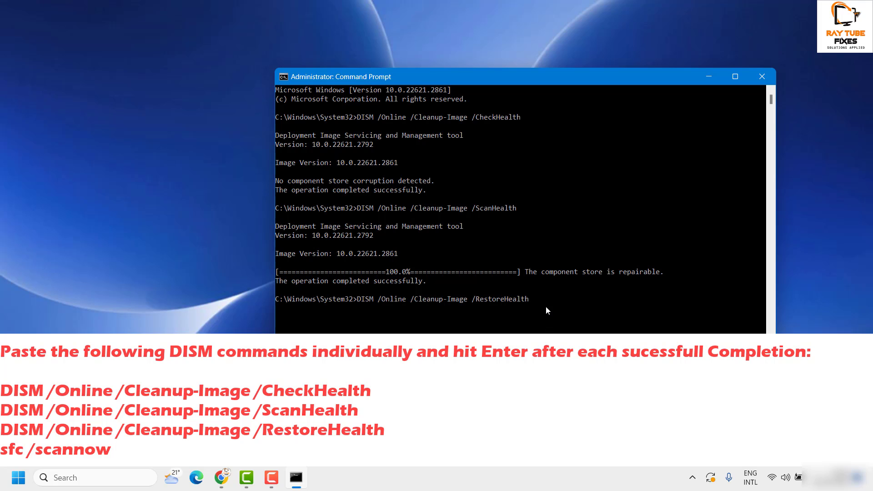
key(Return)
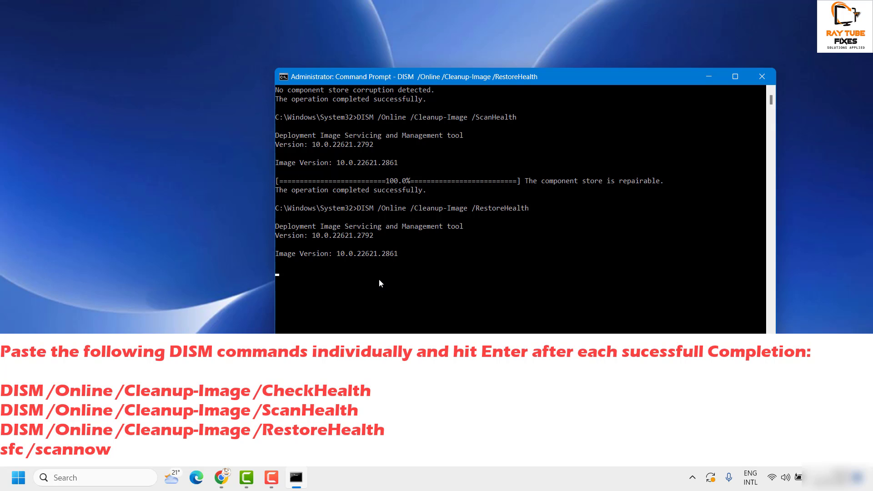
scroll(380, 284, down, 2)
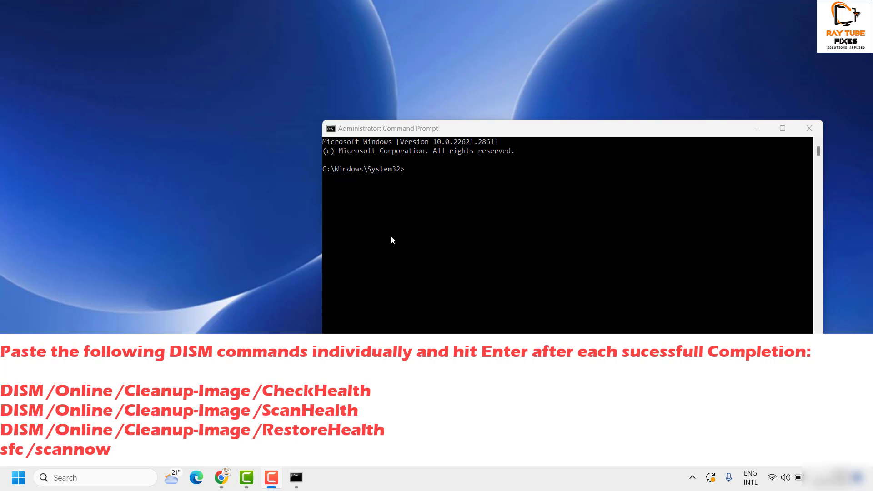
Step: Run sfc /scannow, which reports a repair pending reboot, then close Command Prompt
click(445, 176)
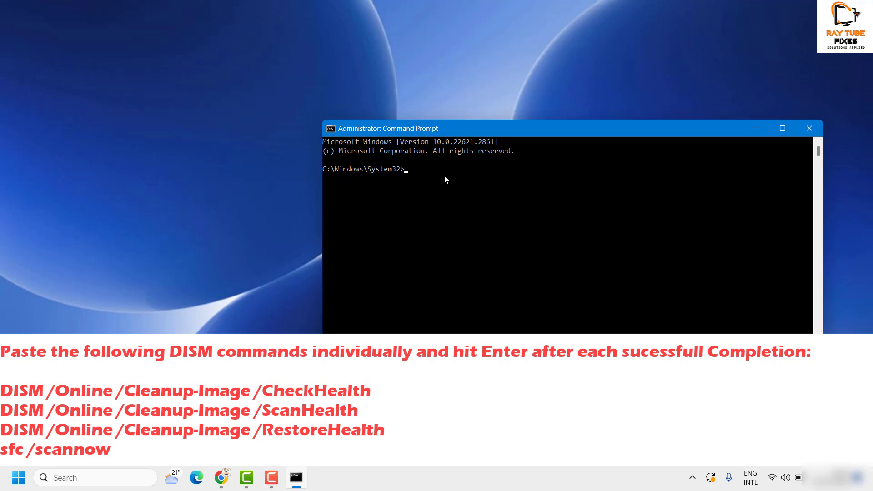
text(sfc /scannow)
key(Return)
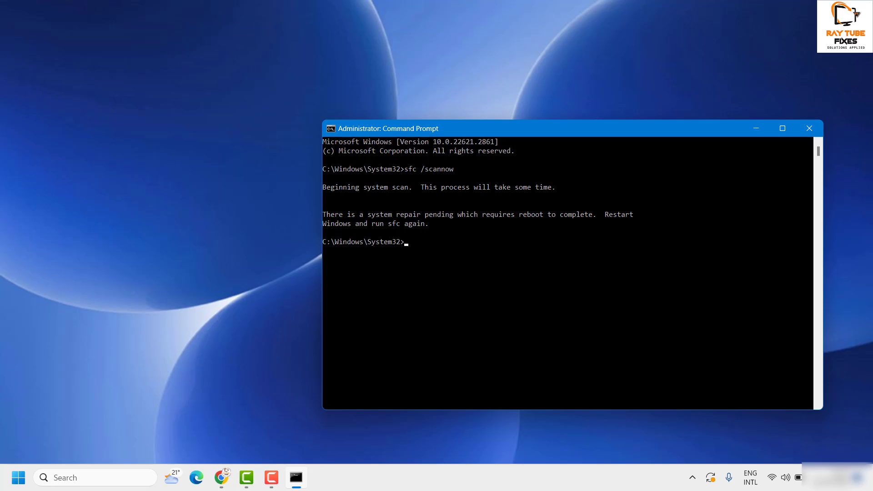
click(809, 128)
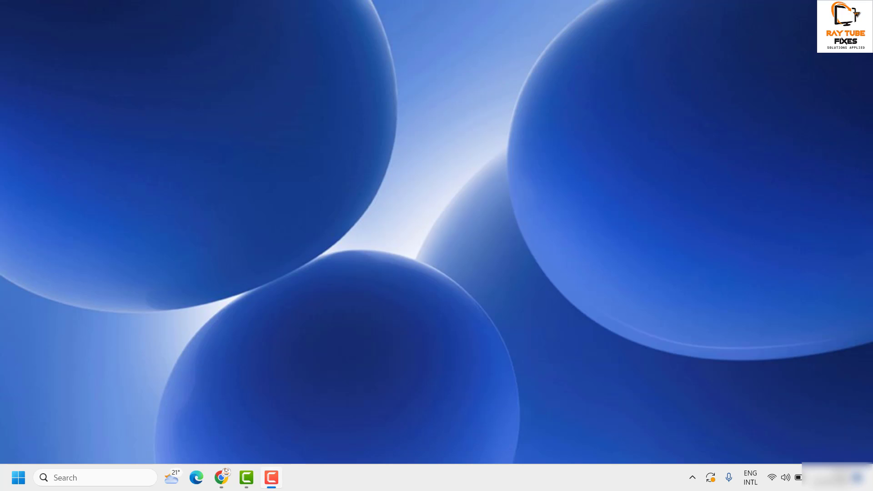
Step: Search for 'view advanced system settings' to open System Properties on the Advanced tab
right_click(13, 483)
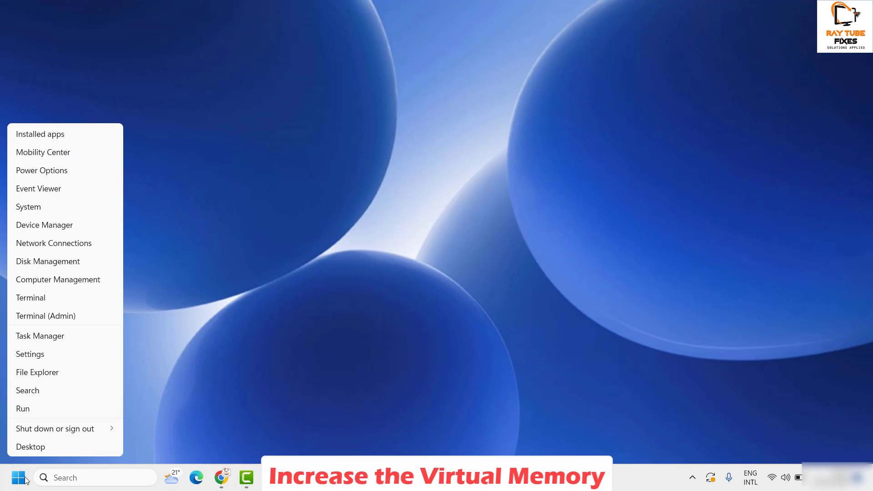
key(Escape)
click(87, 480)
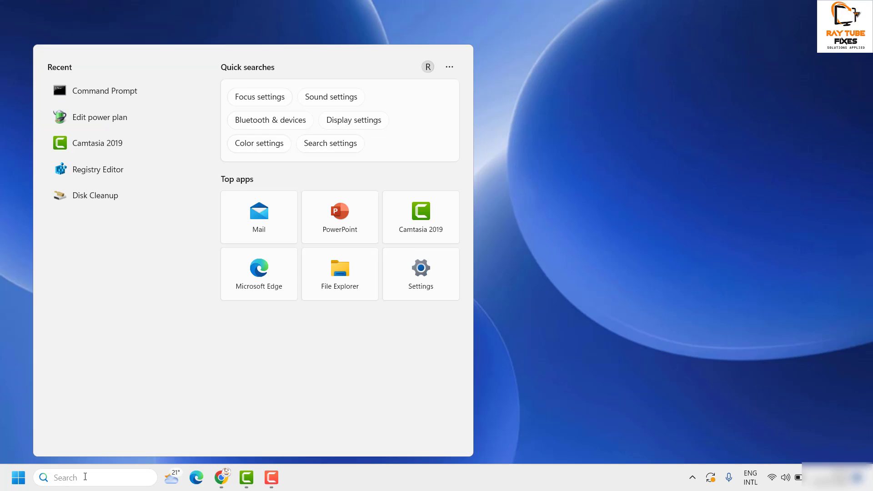
text(view)
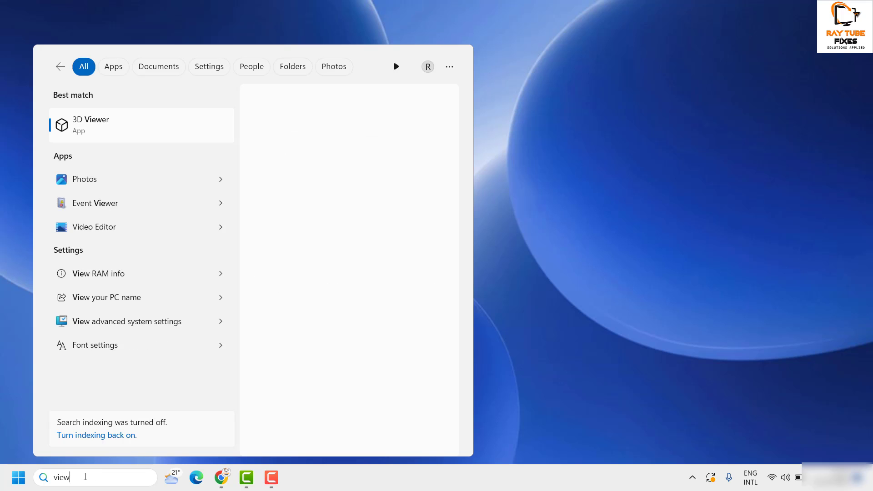
text( ada)
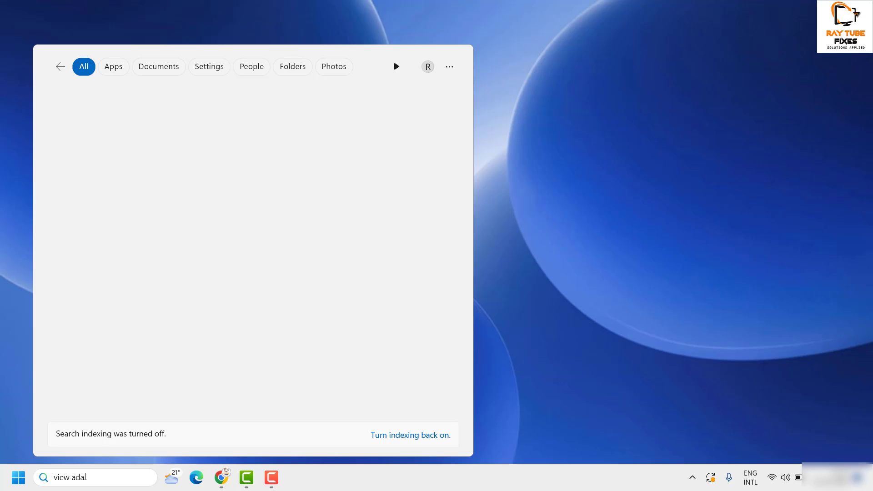
text(van)
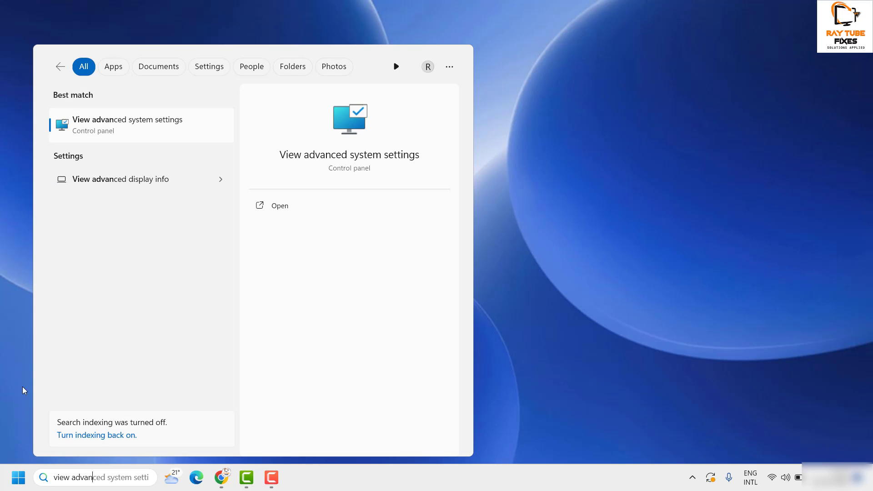
click(177, 126)
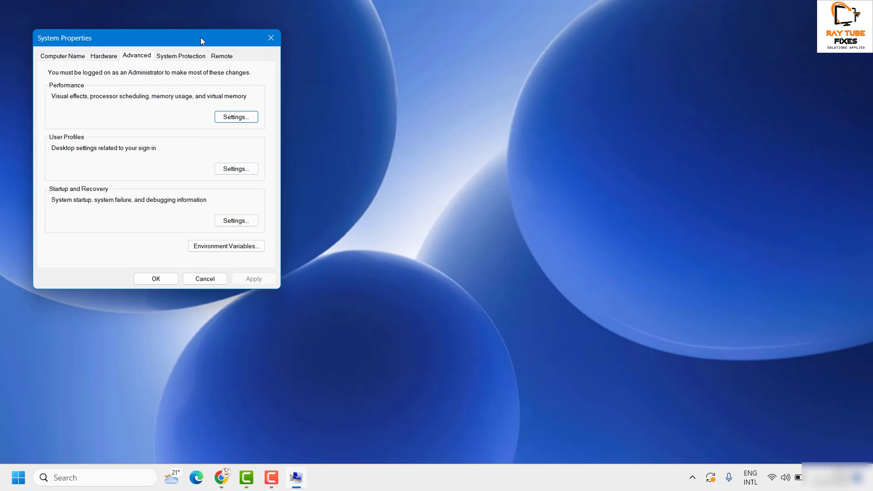
Step: Open the Virtual Memory dialog from Performance Options' Advanced tab, showing 10240 MB allocated
drag(200, 37, 607, 38)
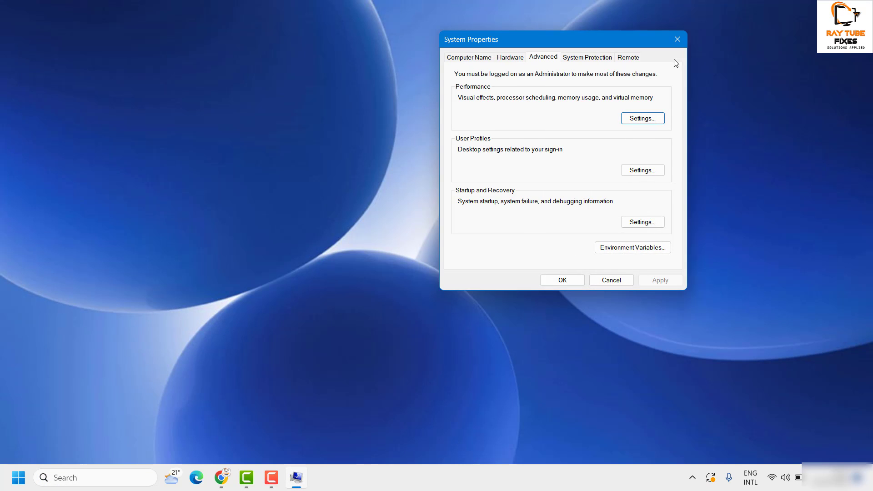
click(551, 60)
click(641, 119)
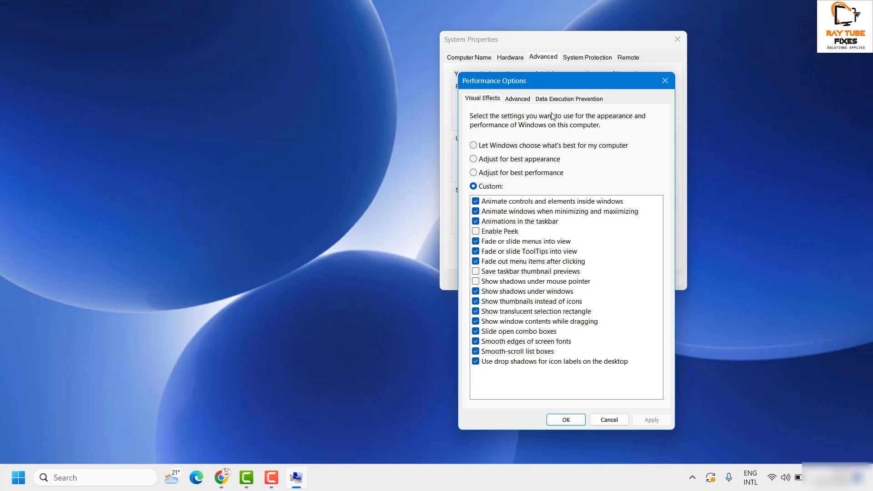
click(523, 101)
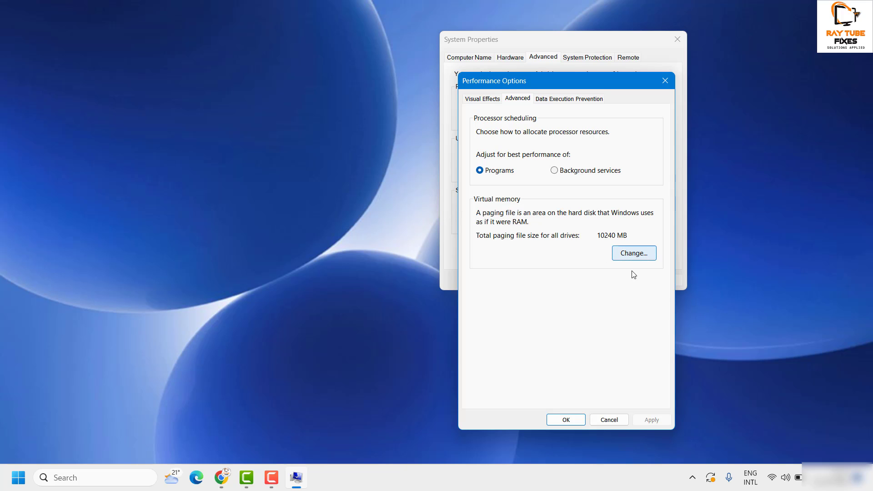
click(637, 256)
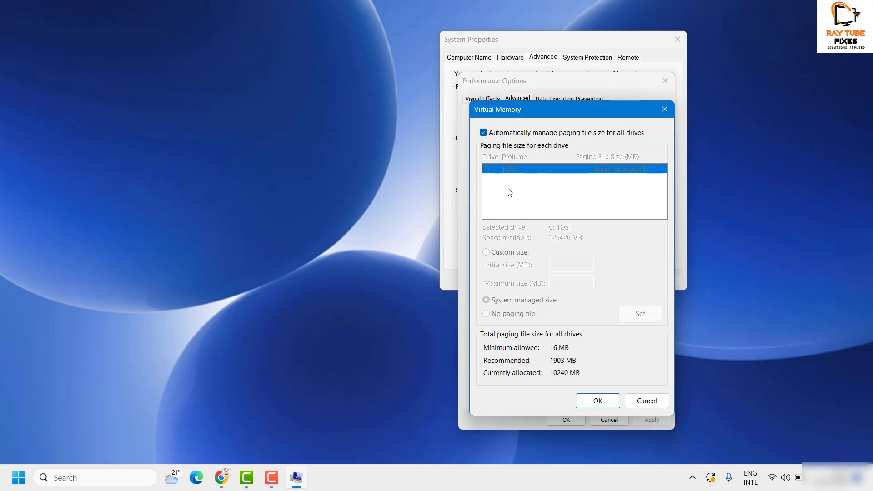
Step: Turn off automatic paging file management and choose Custom size for drive C:
click(483, 133)
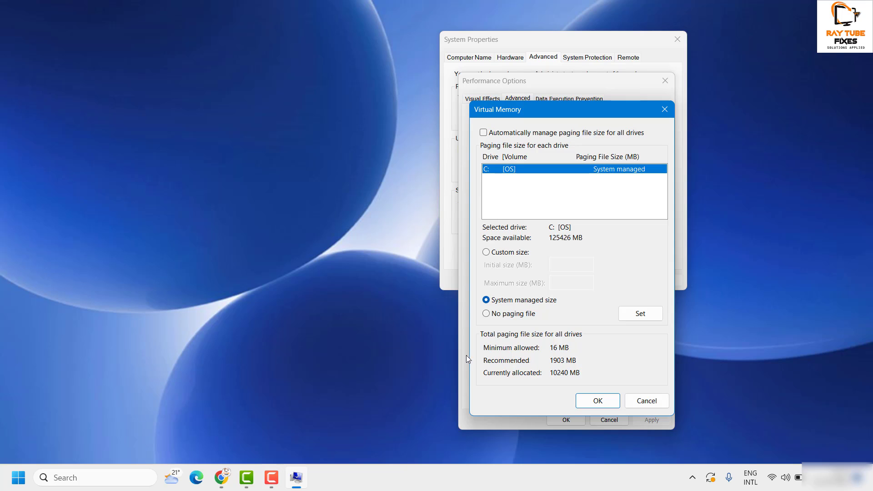
click(493, 314)
click(511, 317)
click(510, 255)
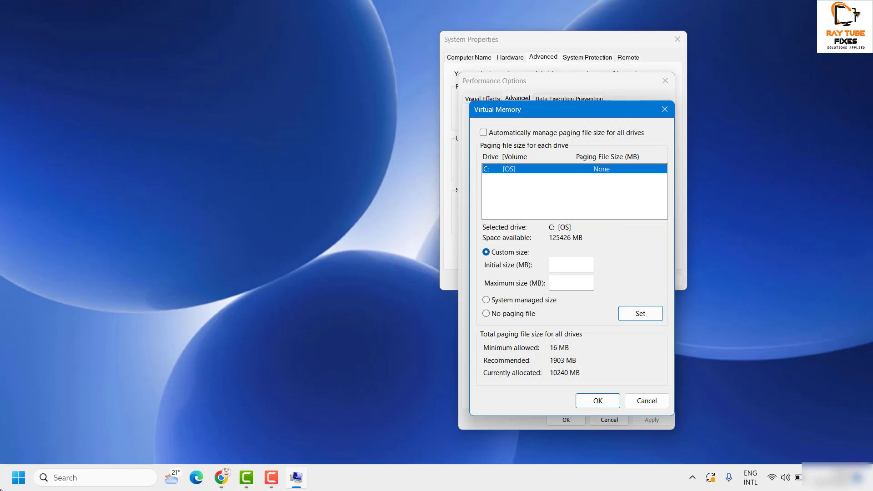
Step: Check the installed RAM on the Settings About page: 8.00 GB (7.87 GB usable)
right_click(19, 479)
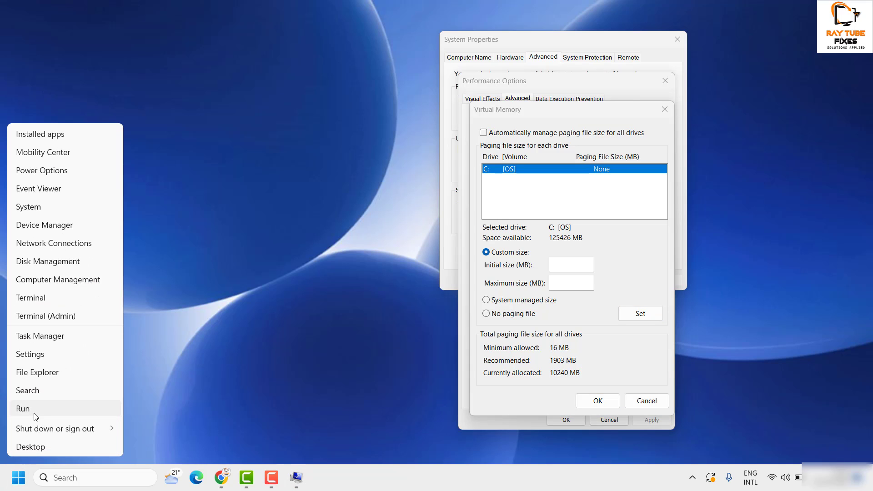
key(Escape)
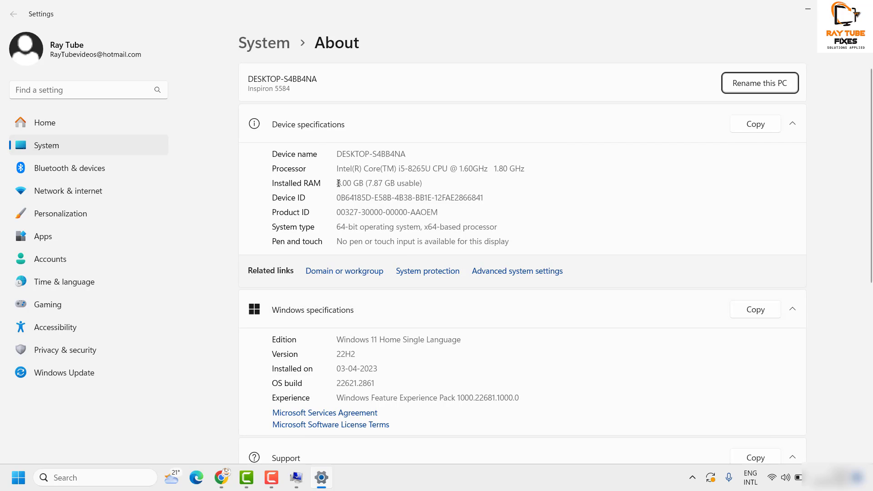
drag(336, 184, 439, 184)
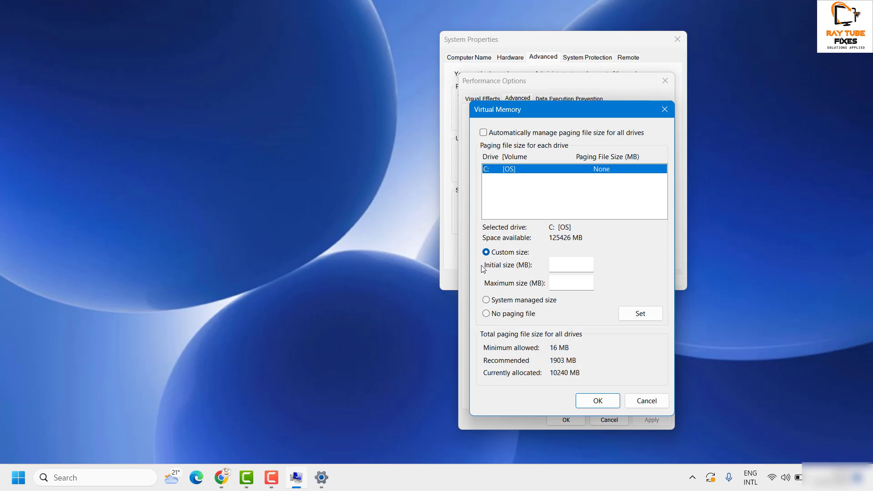
Step: Calculate the initial paging size 1.5 × 8 × 1024 = 12,288 MB in Calculator
key(XF86Calculator)
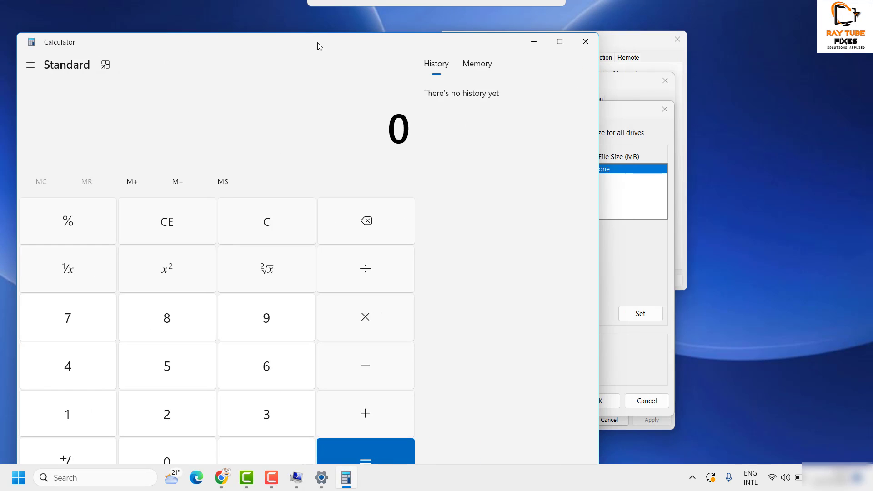
text(1.5)
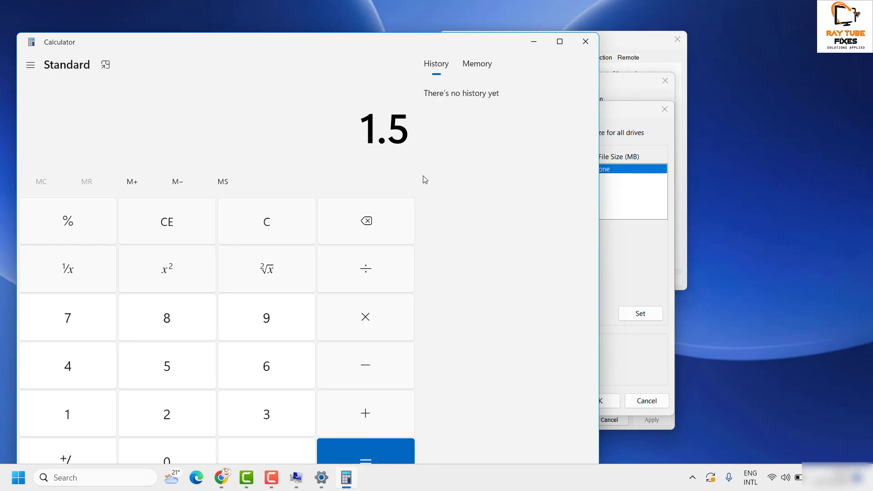
key(asterisk)
text(8)
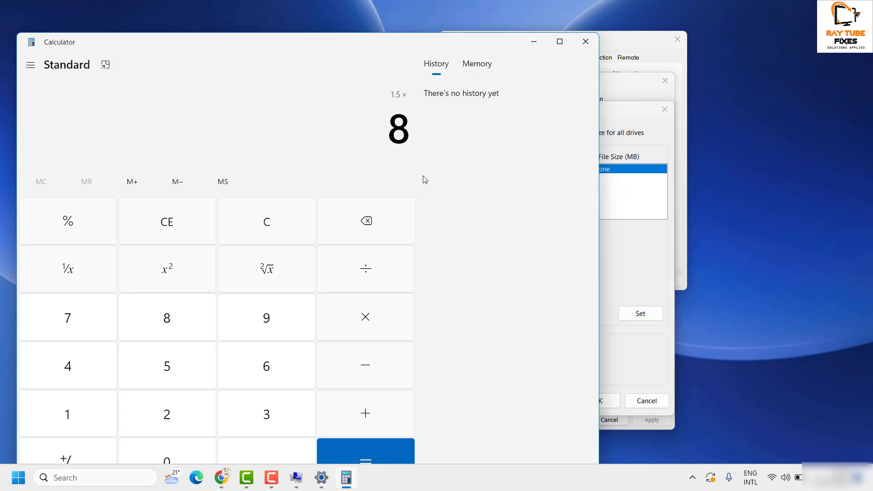
key(asterisk)
text(1024)
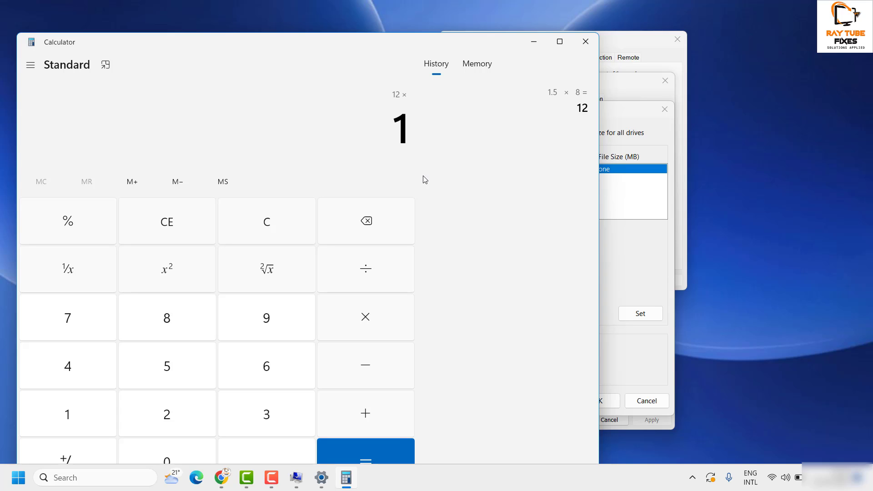
key(Return)
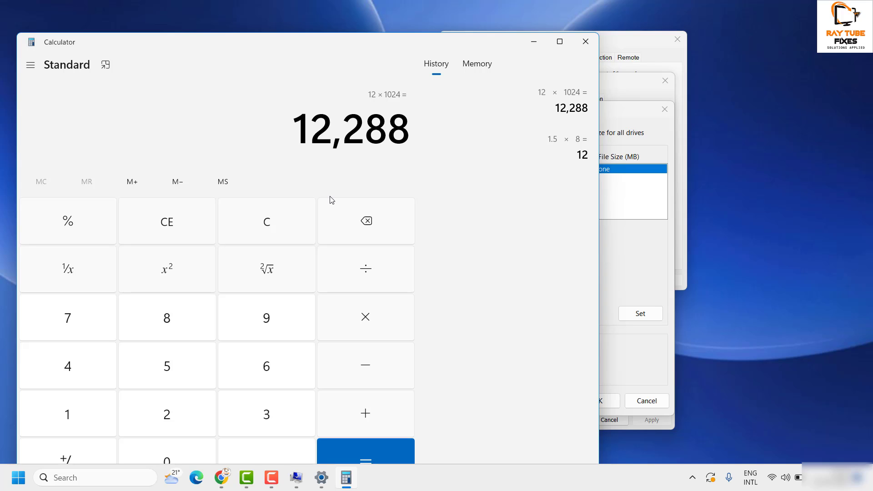
click(637, 264)
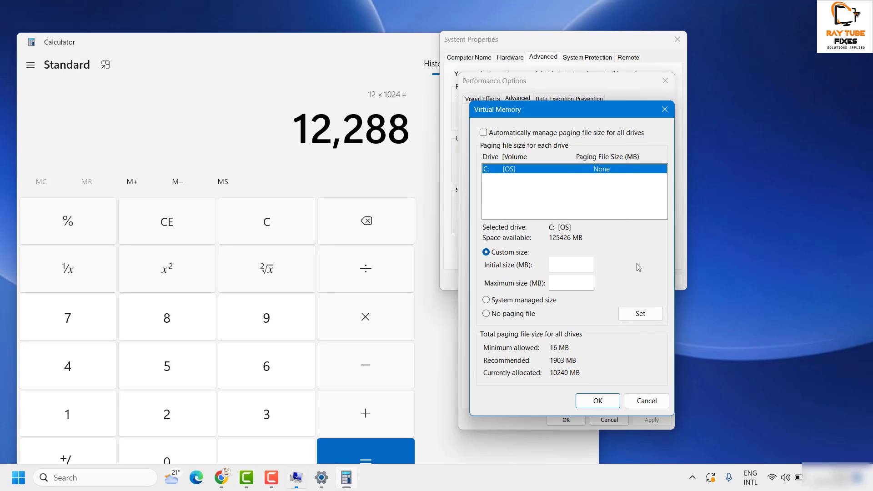
click(555, 265)
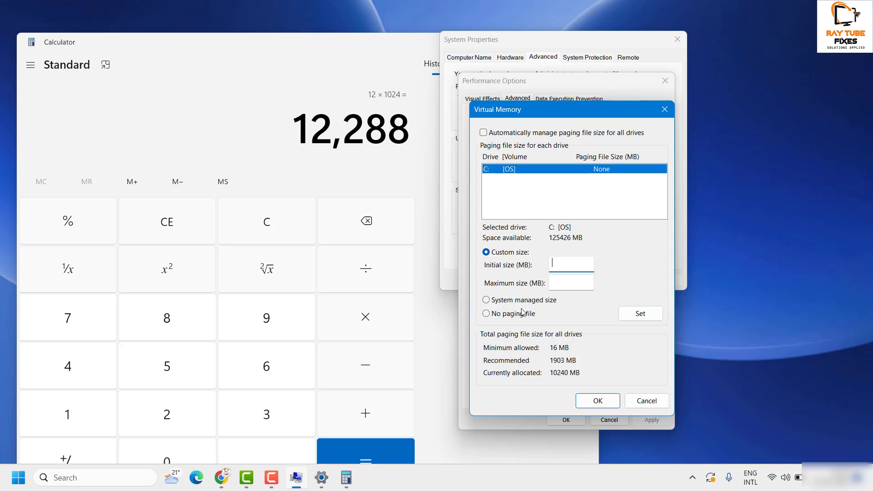
click(554, 282)
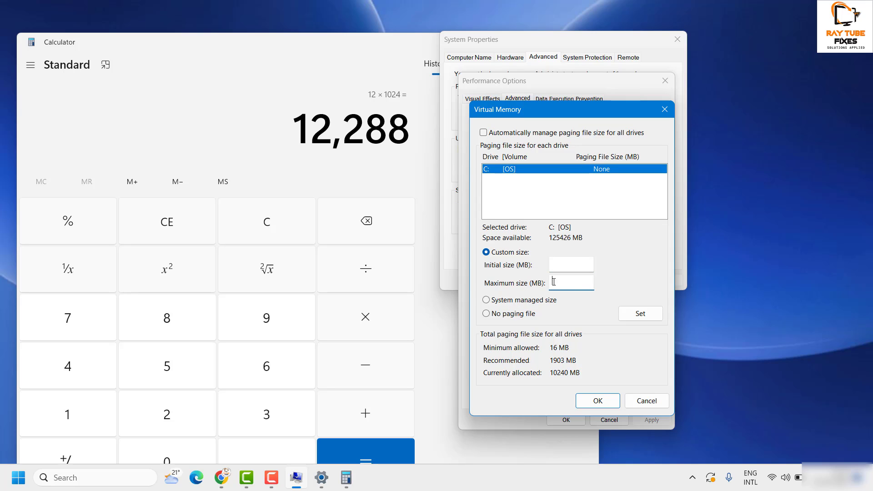
Step: Calculate the maximum paging size 3 × 8 × 1024 = 24,576 MB, then close Calculator
click(287, 89)
key(Escape)
text(3*8)
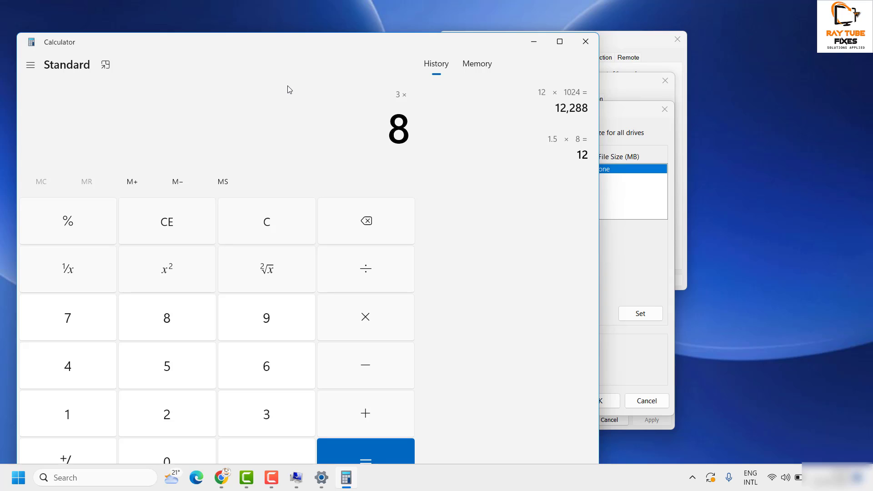
text(*1024)
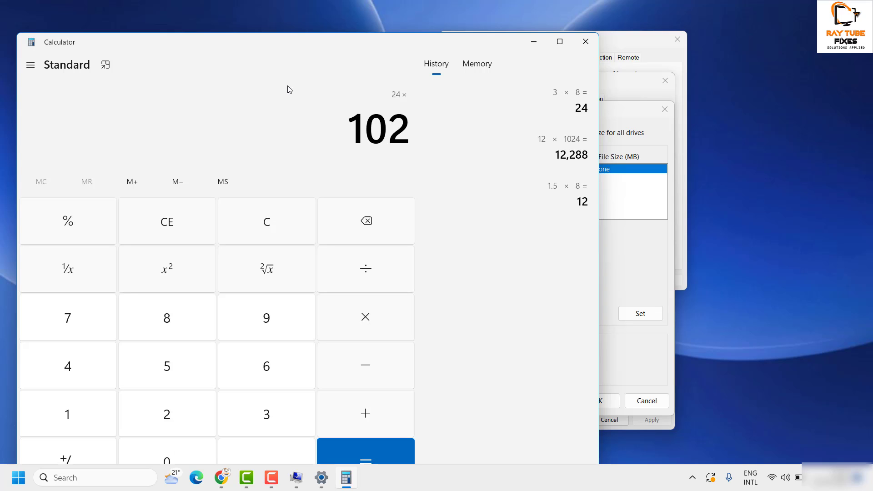
key(Return)
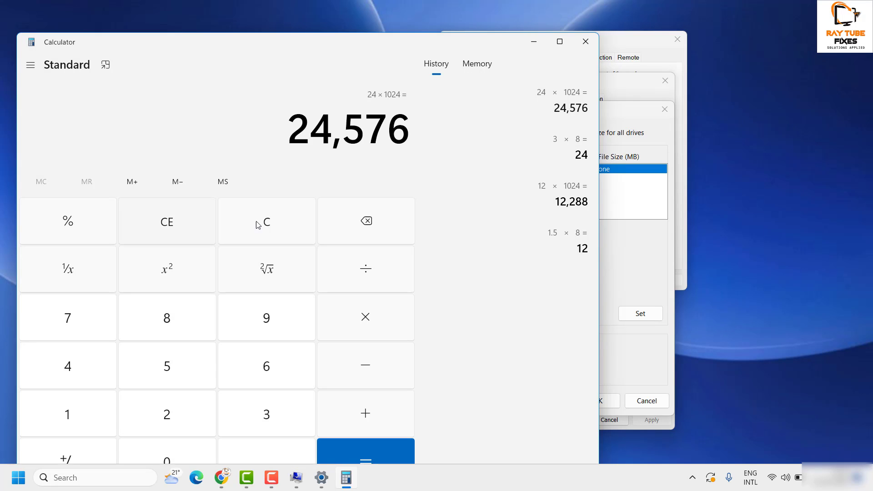
click(574, 274)
key(alt+F4)
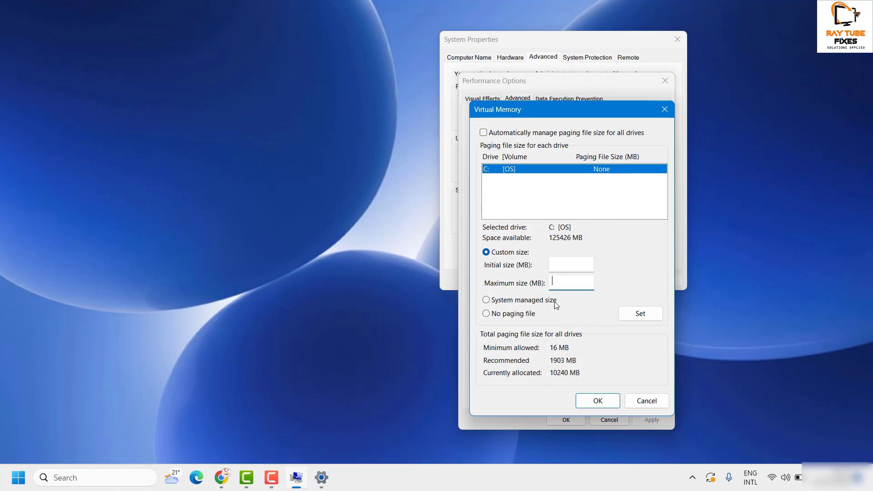
Step: Confirm Virtual Memory and Performance Options with OK, then close System Properties
click(593, 400)
click(591, 418)
key(alt+F4)
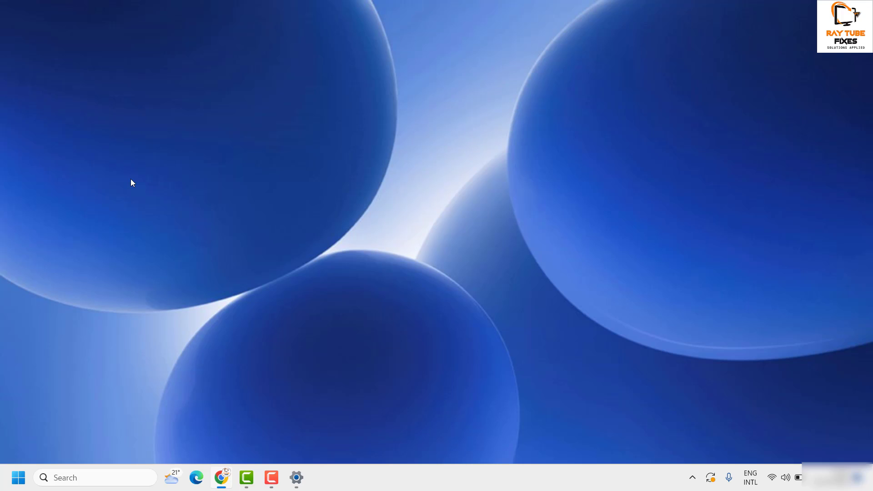
Step: Search for 'regedit' and launch Registry Editor
click(71, 479)
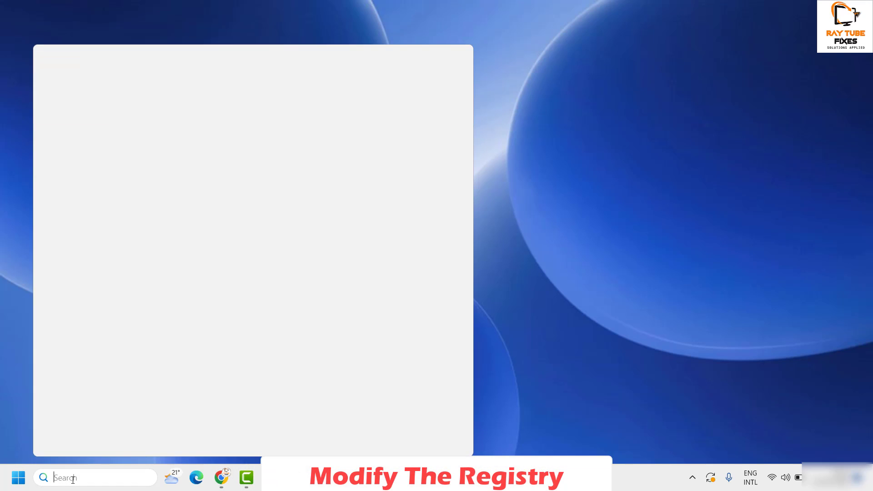
text(reg)
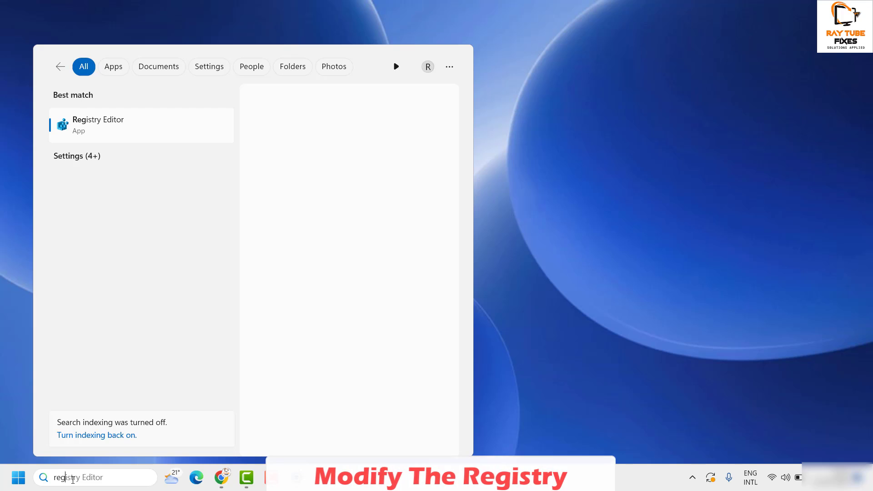
text(edit)
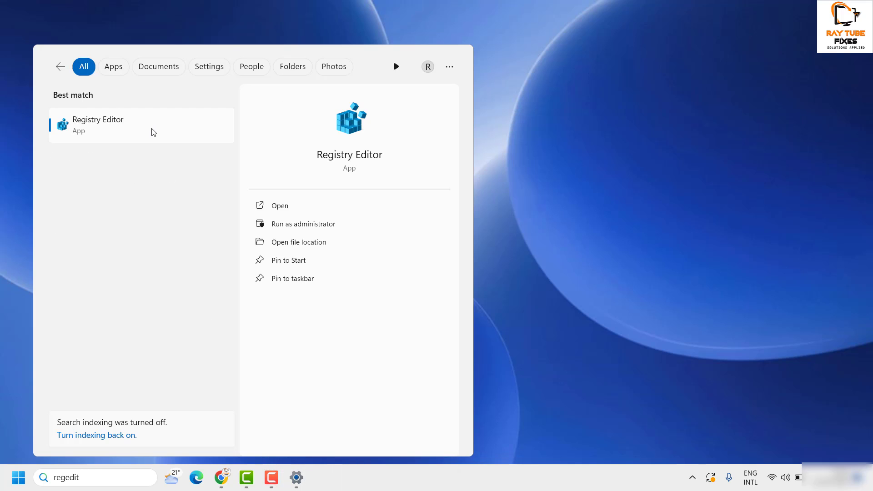
click(137, 140)
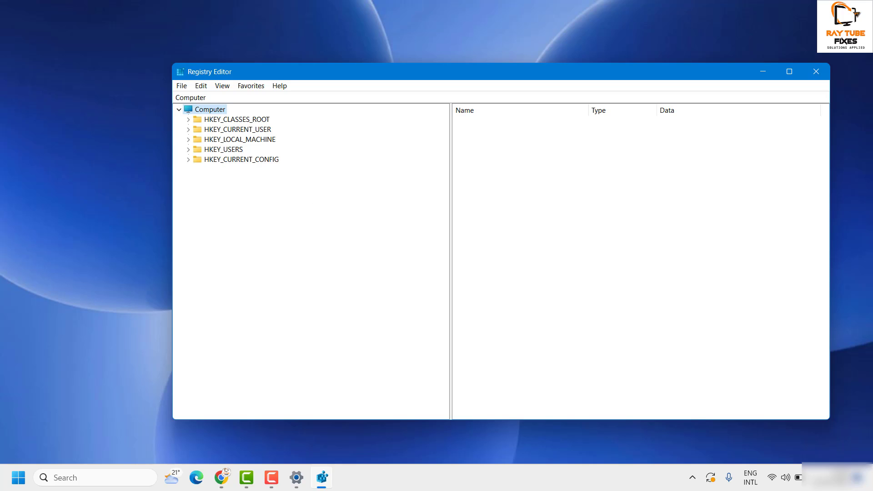
Step: Paste the HKEY_CURRENT_USER\Control Panel\Accessibility\Keyboard Response path into the Registry Editor address bar and go there
key(alt+Tab)
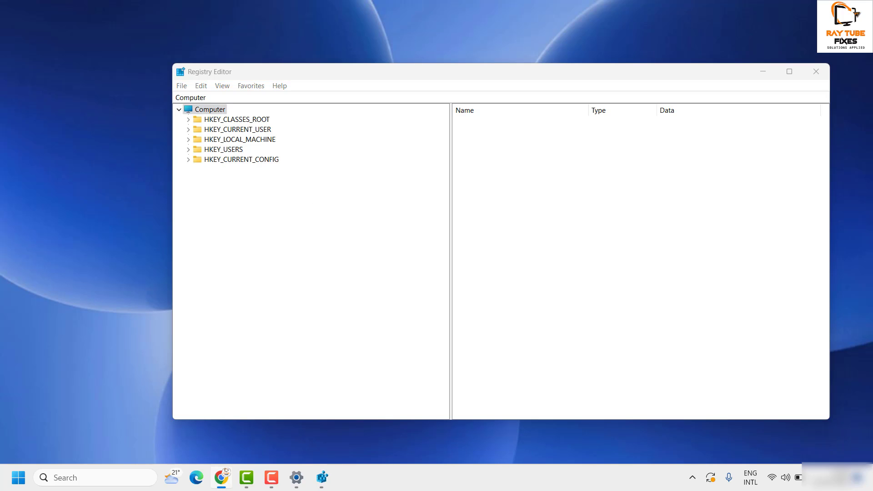
click(355, 98)
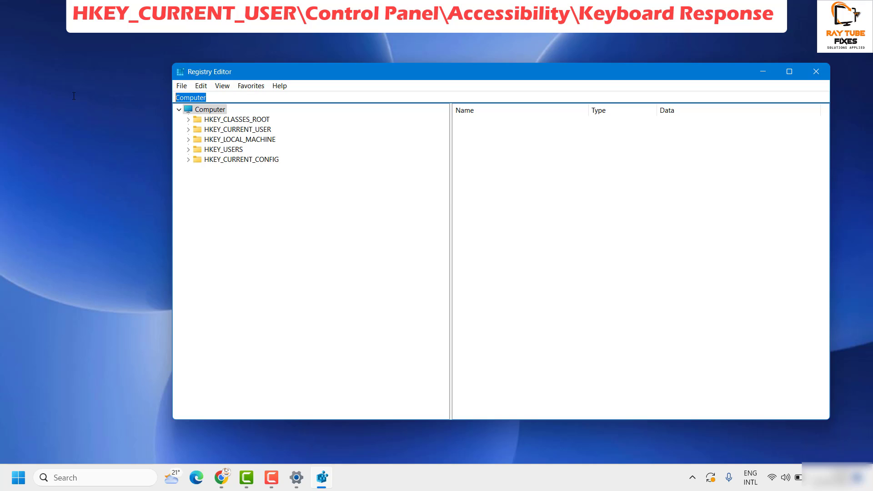
text(HKEY_CURRENT_USER\Control Panel\Accessibility\Keyboard Response)
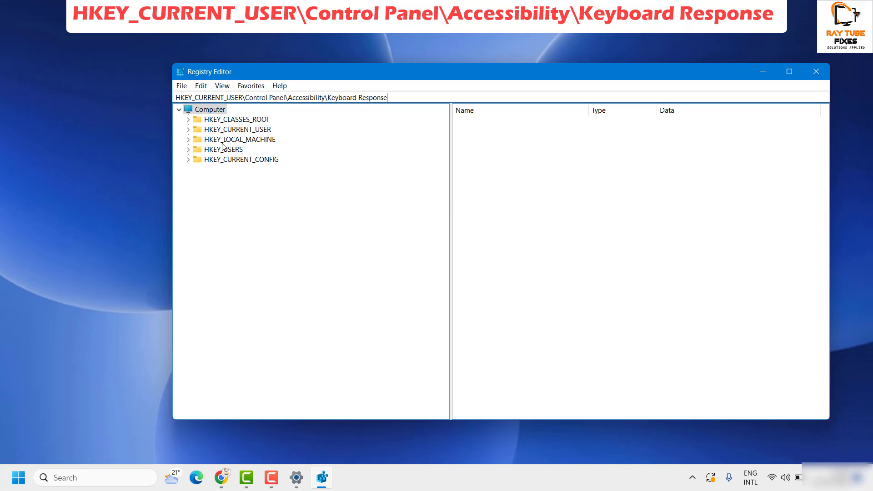
click(188, 130)
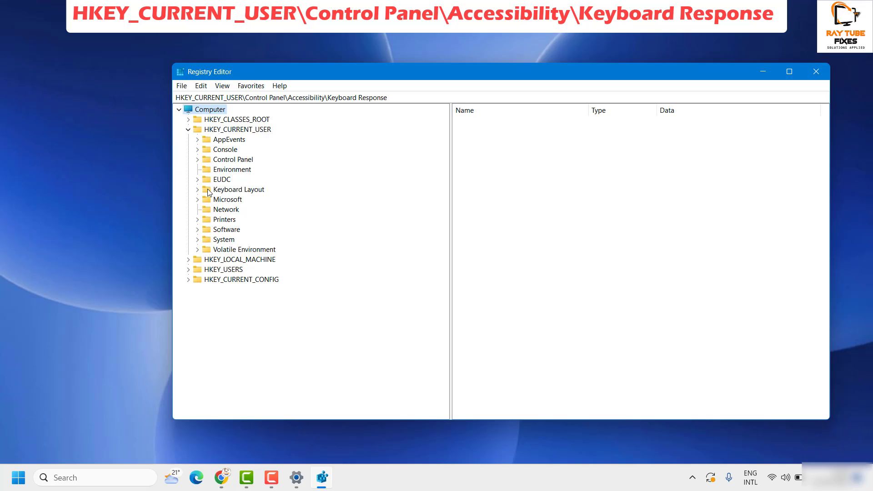
click(197, 160)
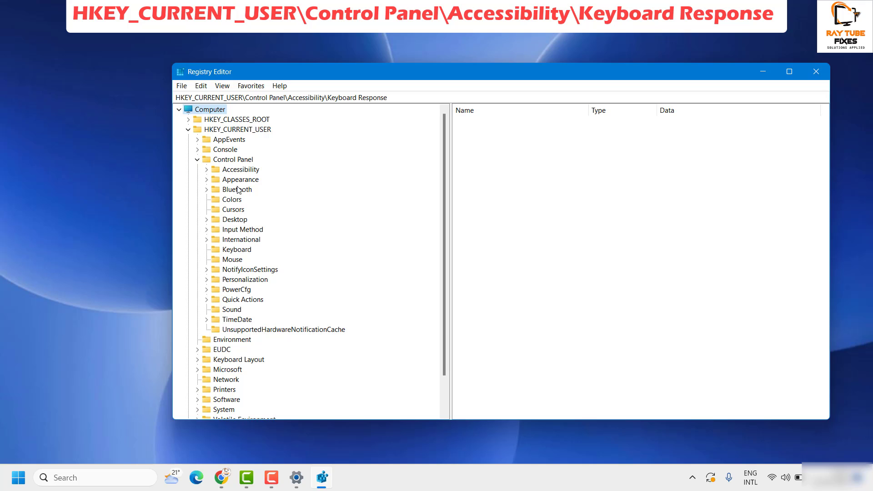
click(206, 170)
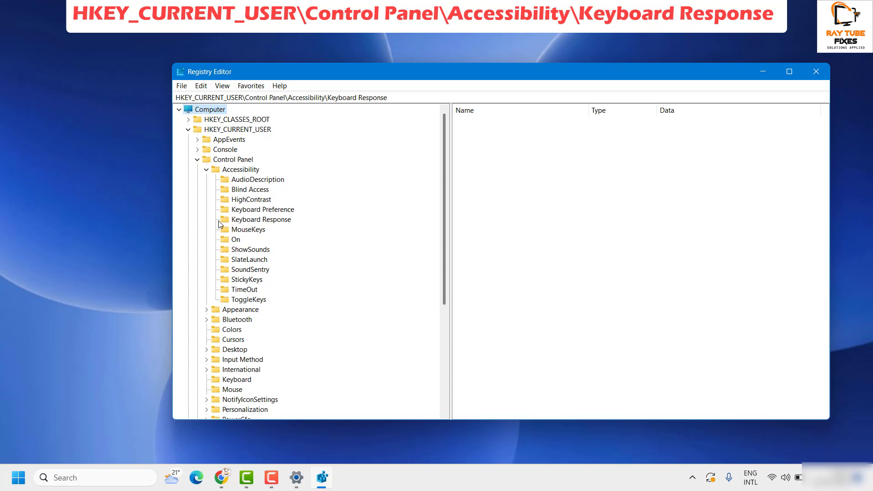
click(407, 97)
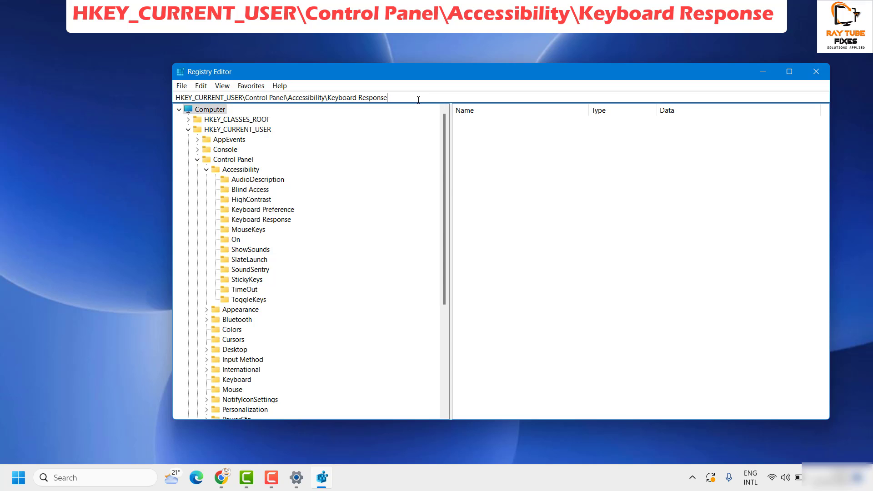
key(Return)
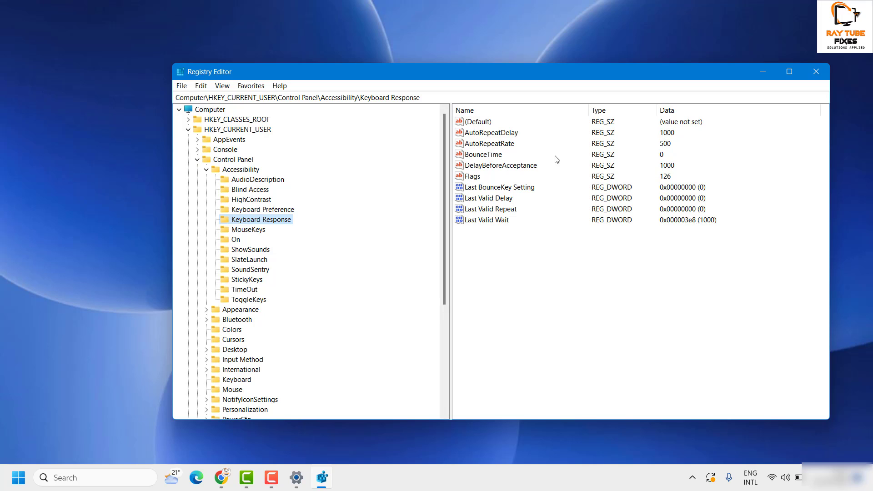
Step: Change the AutoRepeatDelay value to 200
double_click(498, 148)
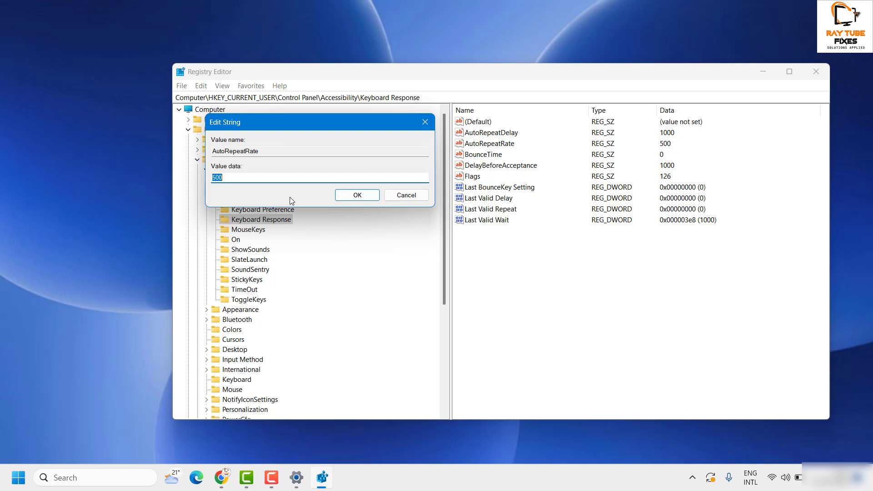
key(Escape)
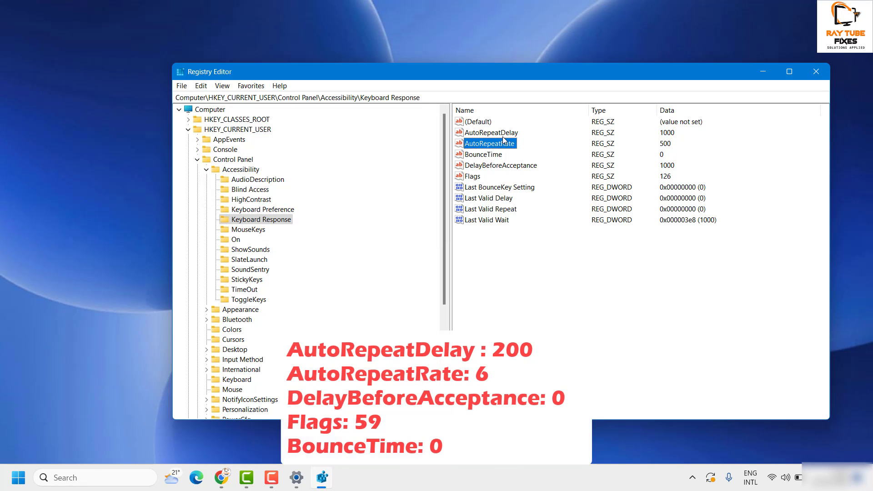
double_click(492, 132)
key(Escape)
double_click(491, 132)
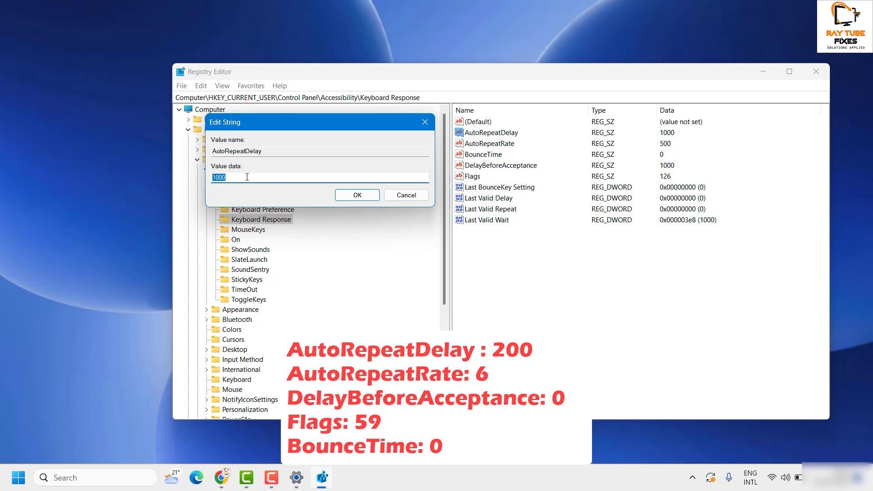
text(200)
click(359, 196)
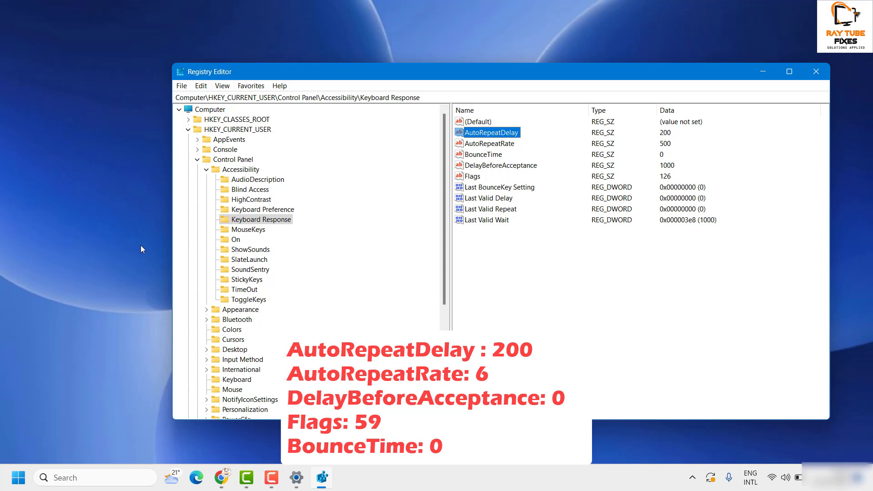
Step: Set AutoRepeatRate to 6 and DelayBeforeAcceptance to 0
double_click(501, 144)
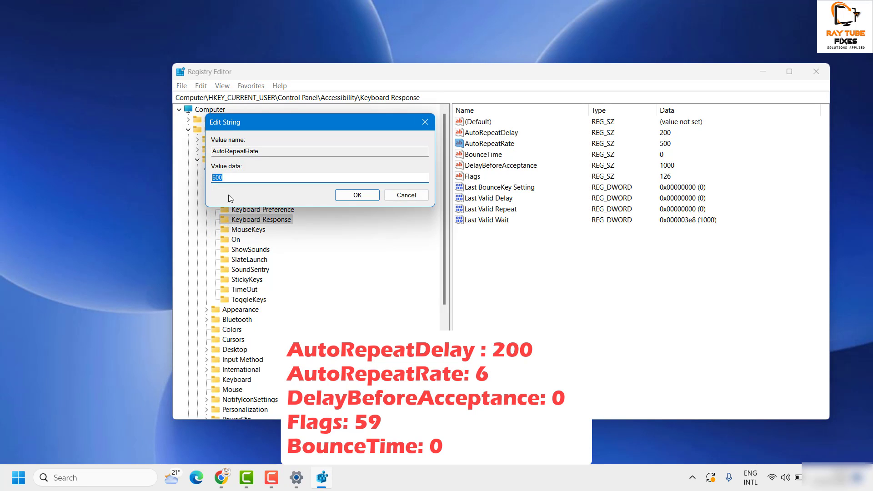
text(6)
key(Return)
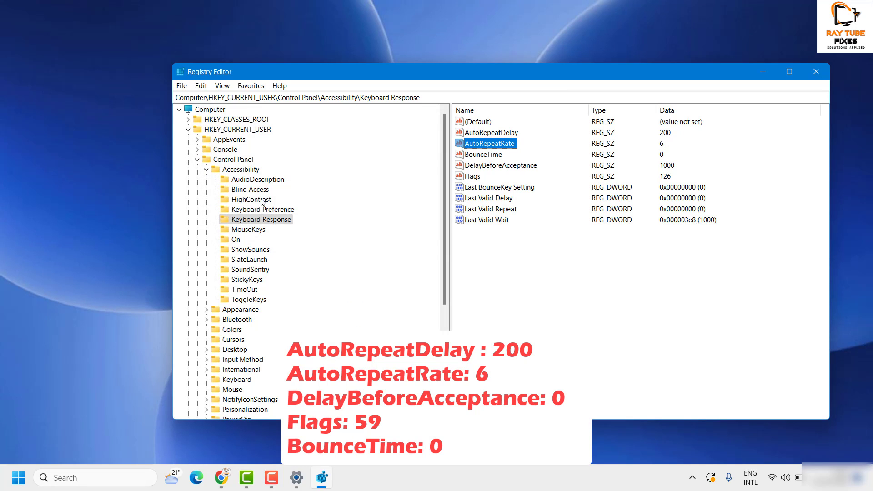
double_click(491, 167)
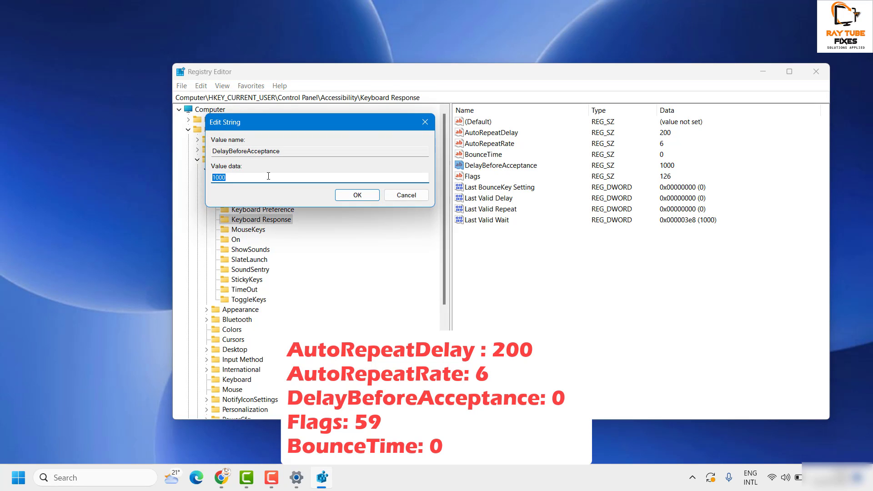
text(0)
click(358, 196)
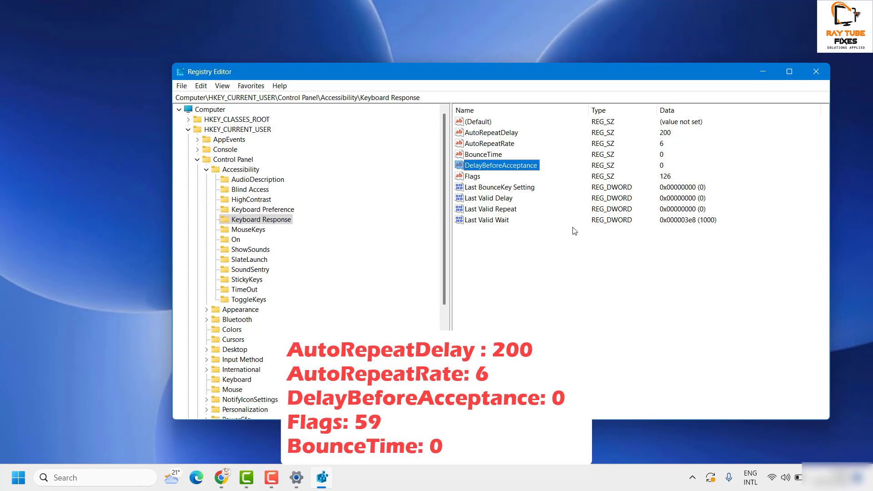
Step: Set Flags to 59, leave BounceTime at 0, and close Registry Editor
double_click(473, 177)
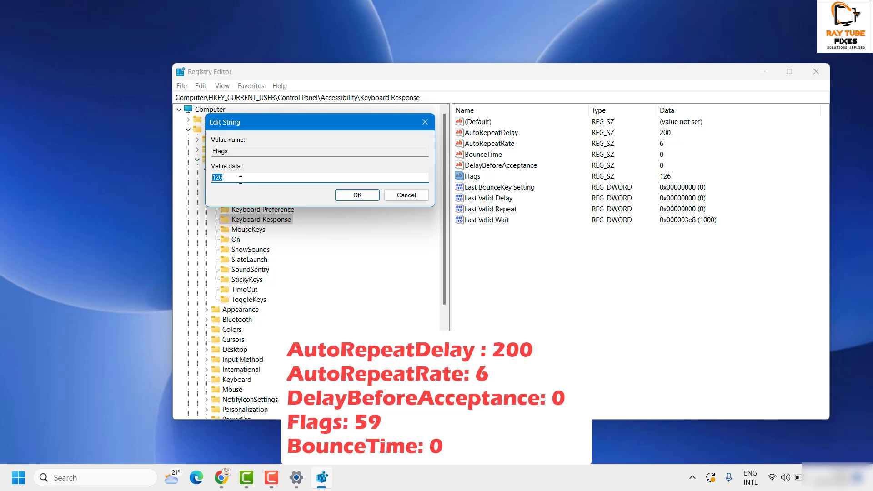
text(59)
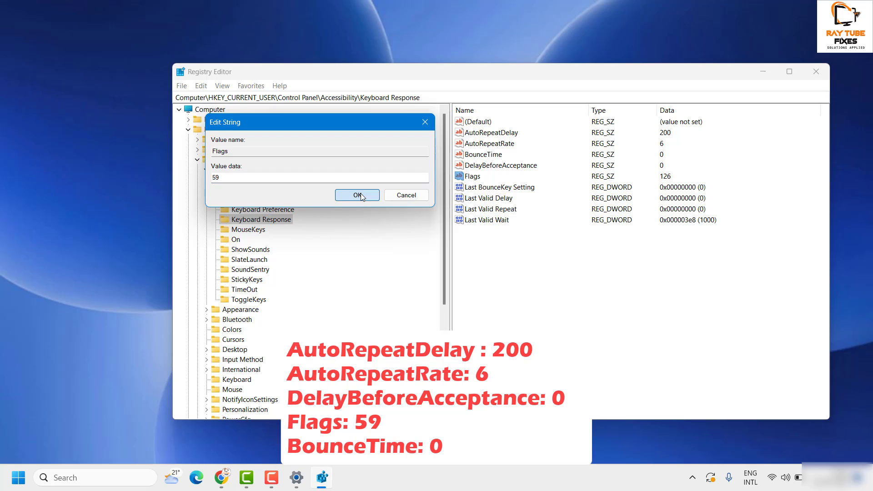
click(358, 195)
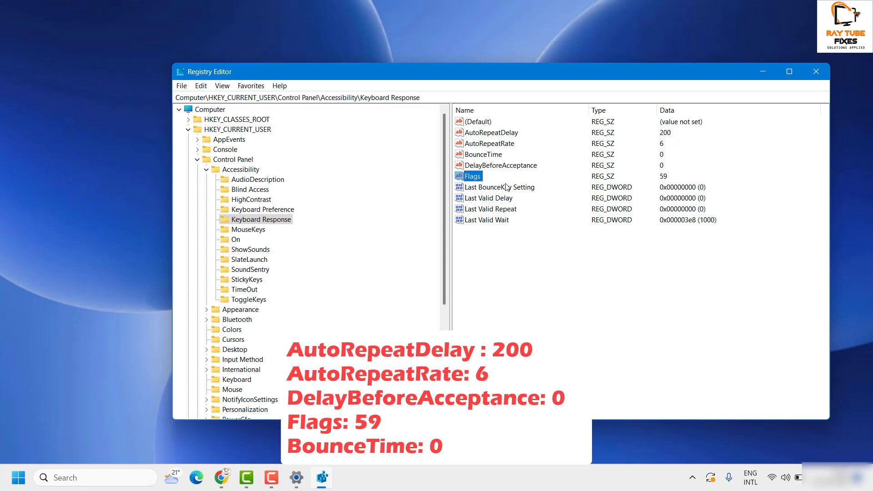
double_click(486, 154)
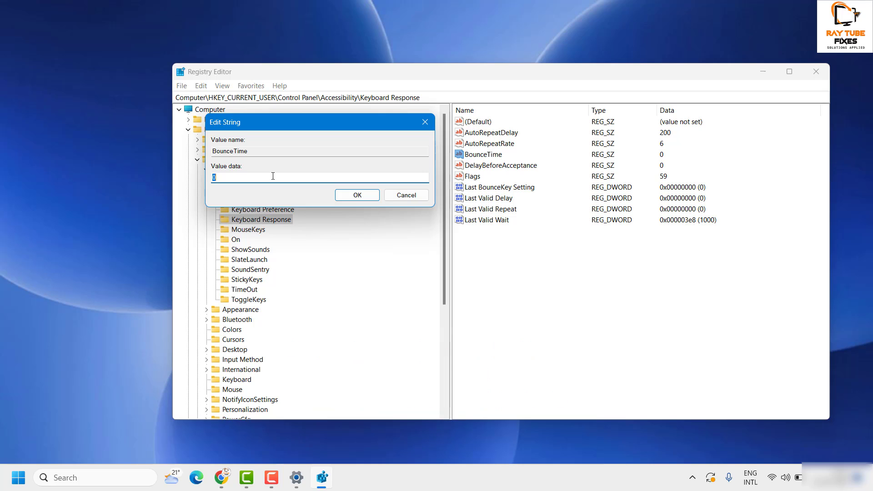
click(367, 195)
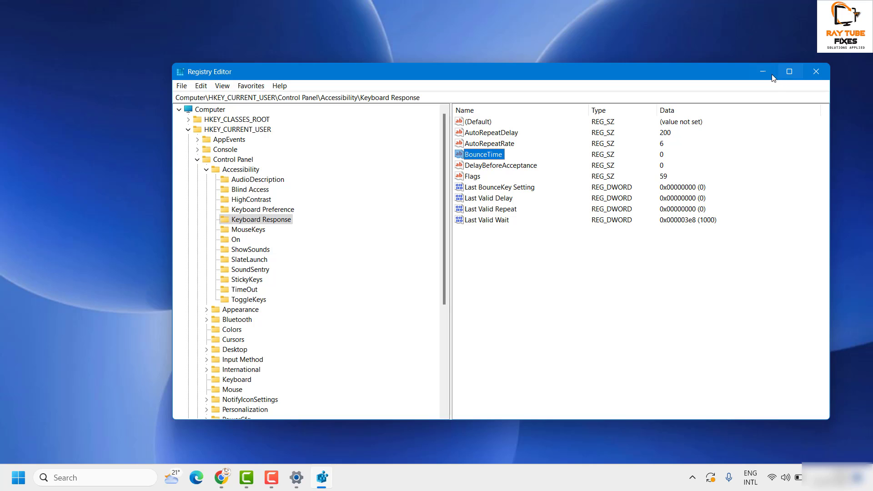
click(826, 72)
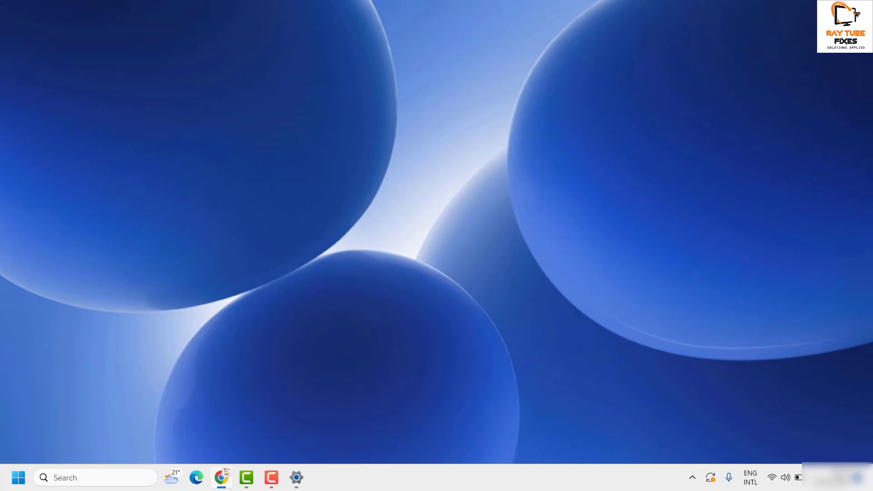